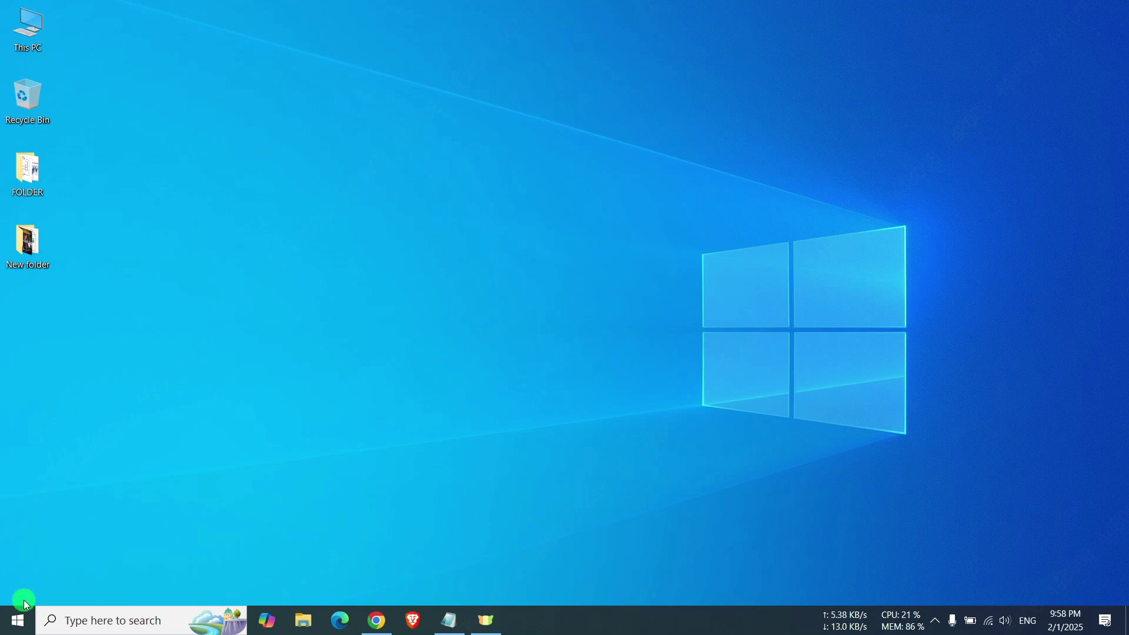
# - Run services.msc from the Win+X Run dialog to open the Services console
pyautogui.rightClick(24, 624)
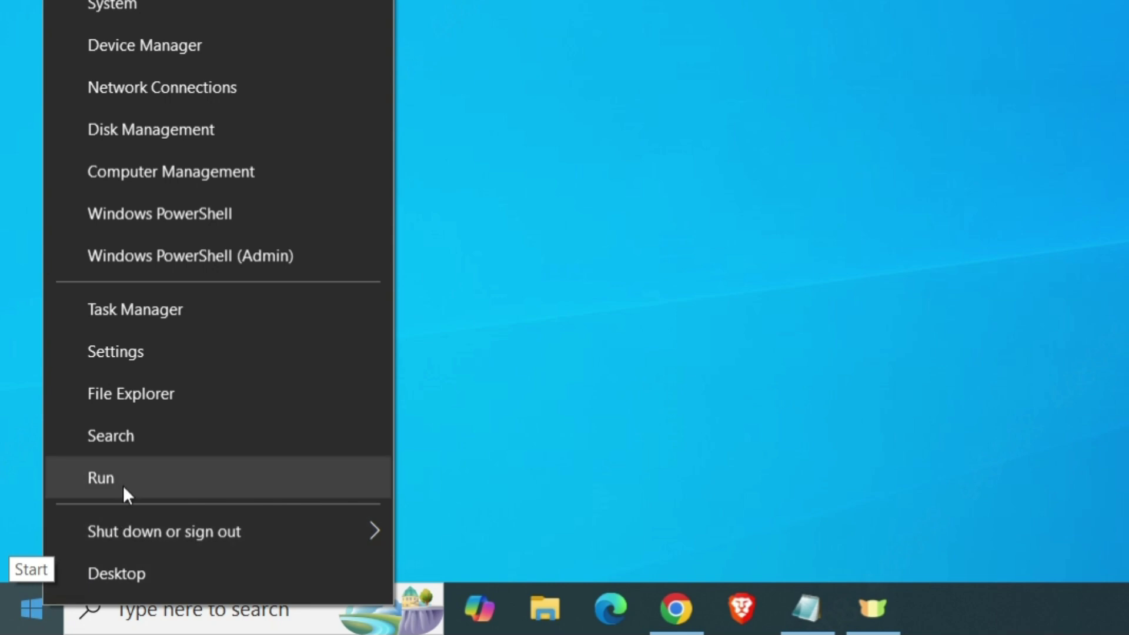
pyautogui.click(122, 486)
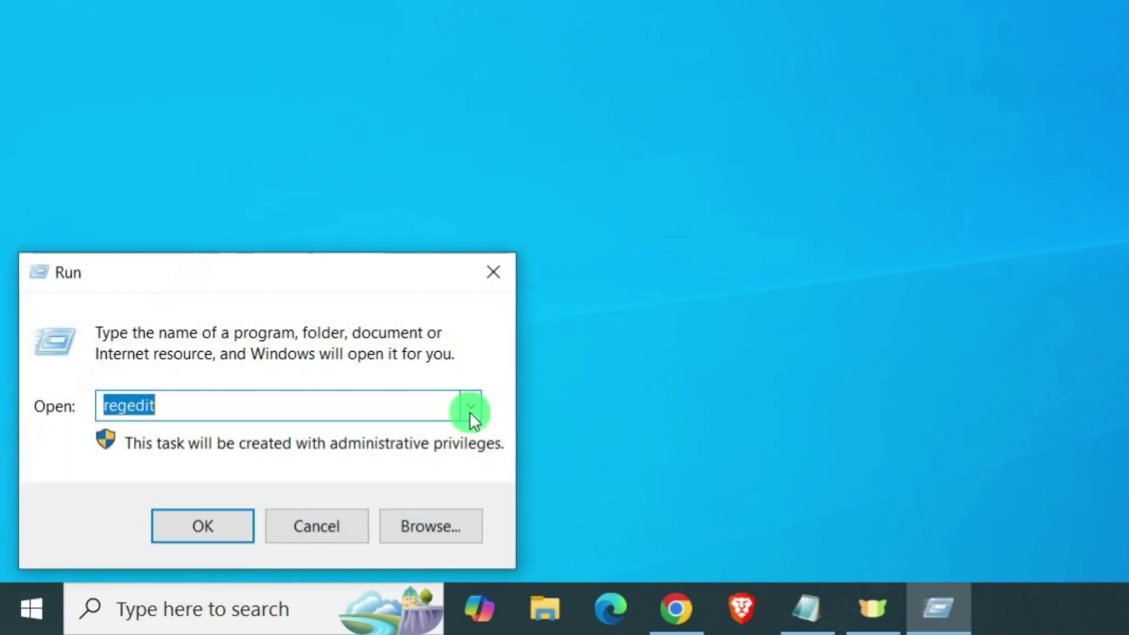
pyautogui.write('serv')
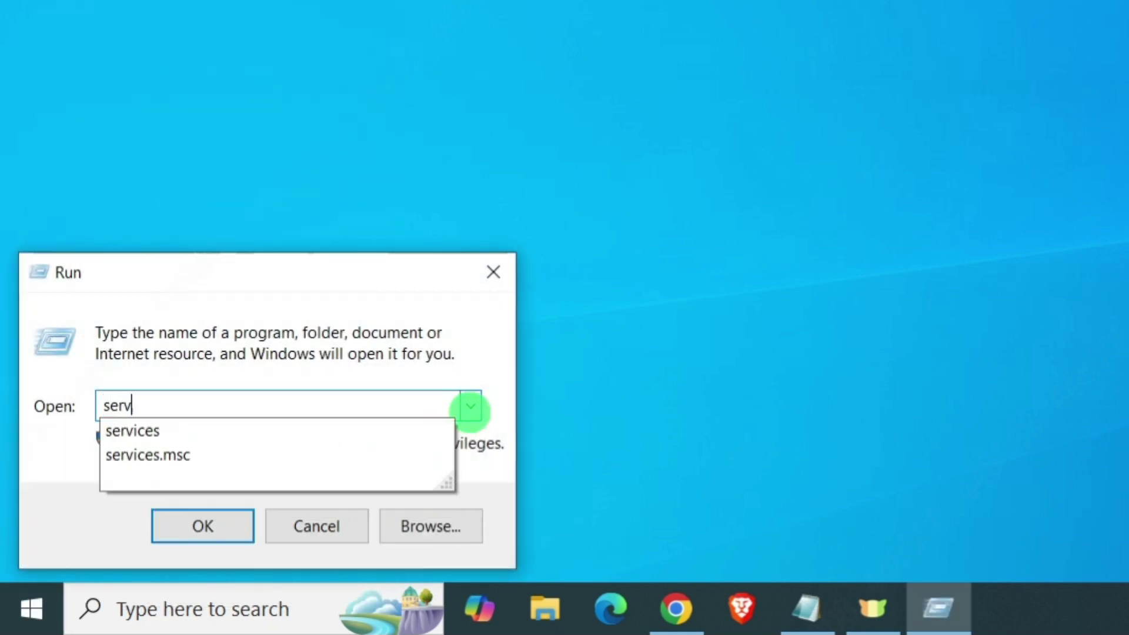
pyautogui.write('ices.')
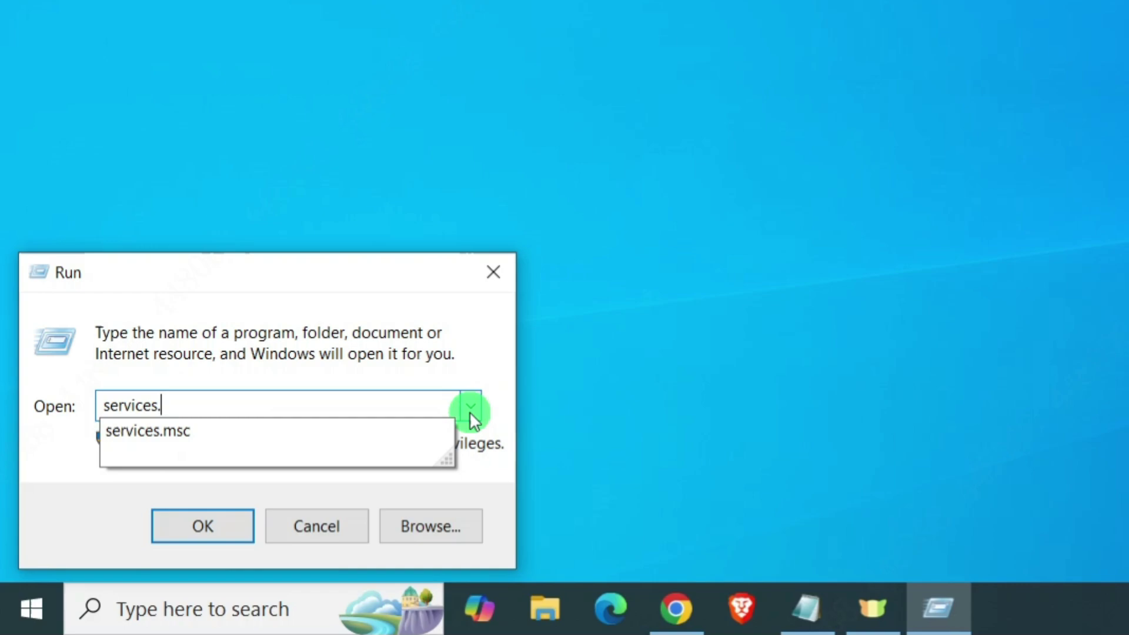
pyautogui.write('msc')
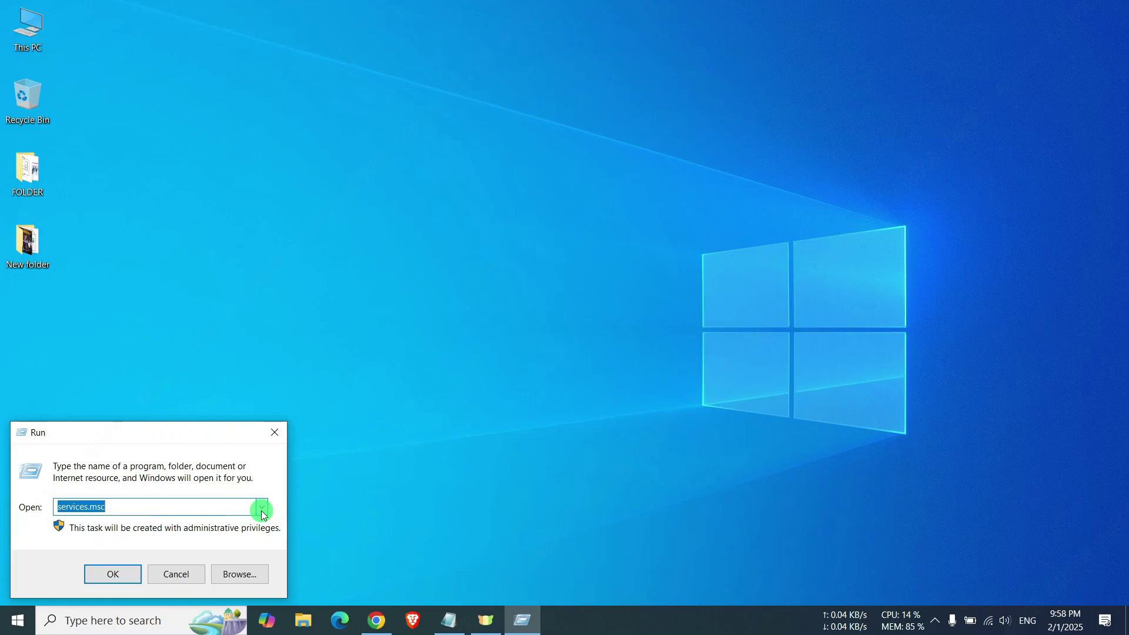
pyautogui.press('Return')
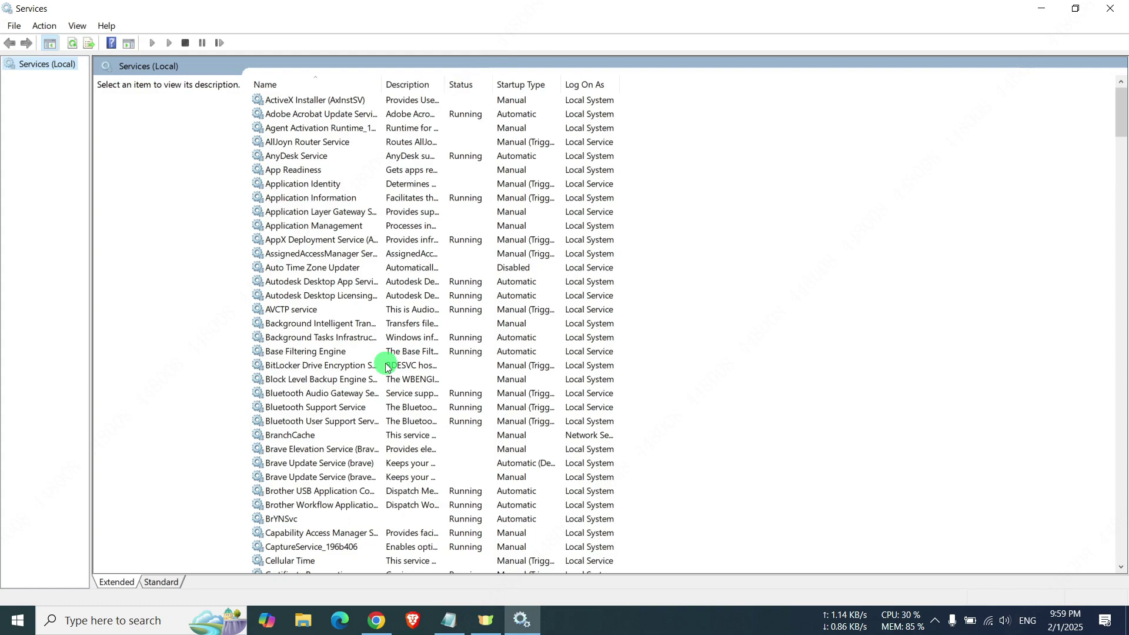
# - Browse the services list and select the Windows Update service
pyautogui.click(344, 253)
pyautogui.scroll(-5, 342, 255)
pyautogui.scroll(-2, 341, 254)
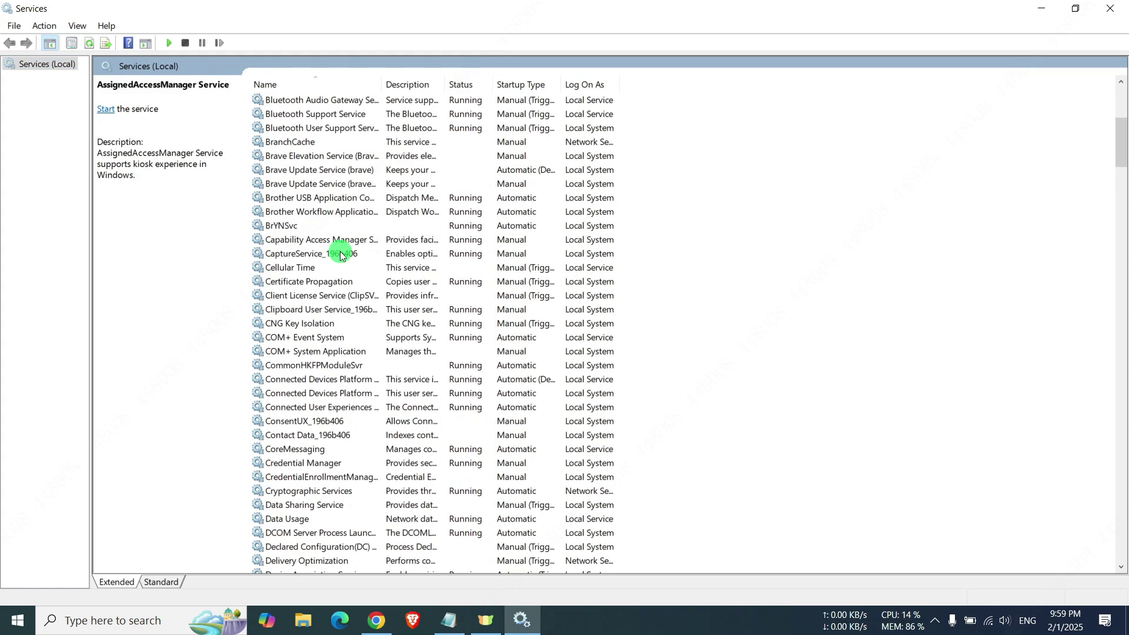
pyautogui.scroll(-3, 335, 265)
pyautogui.scroll(-1, 331, 277)
pyautogui.click(329, 282)
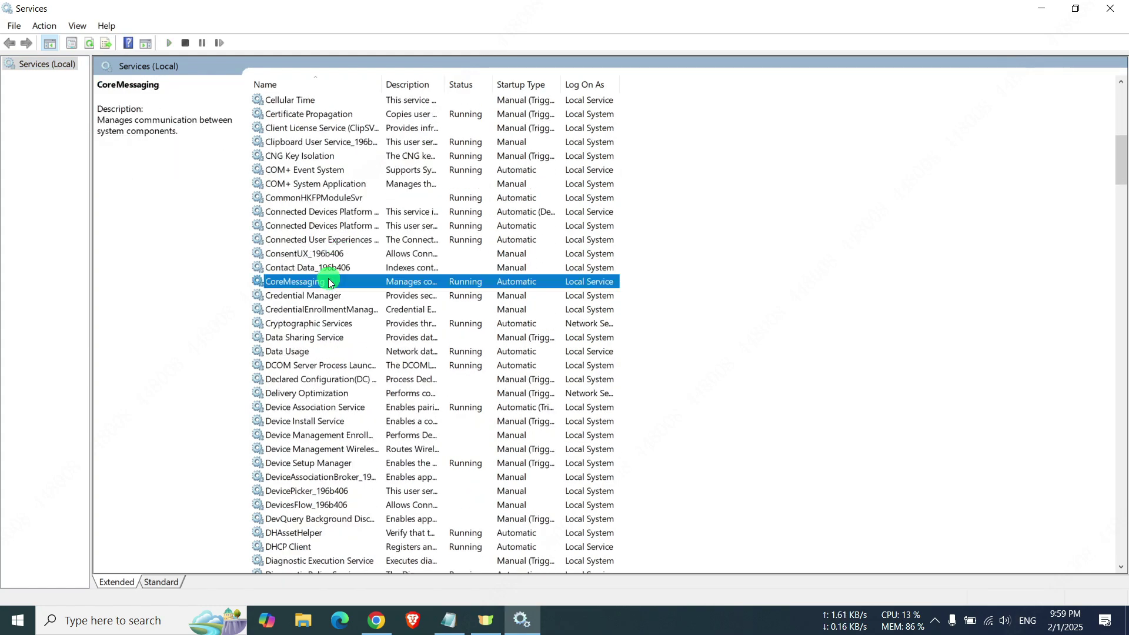
pyautogui.scroll(-5, 329, 281)
pyautogui.scroll(-6, 315, 278)
pyautogui.scroll(-5, 315, 279)
pyautogui.scroll(-5, 315, 281)
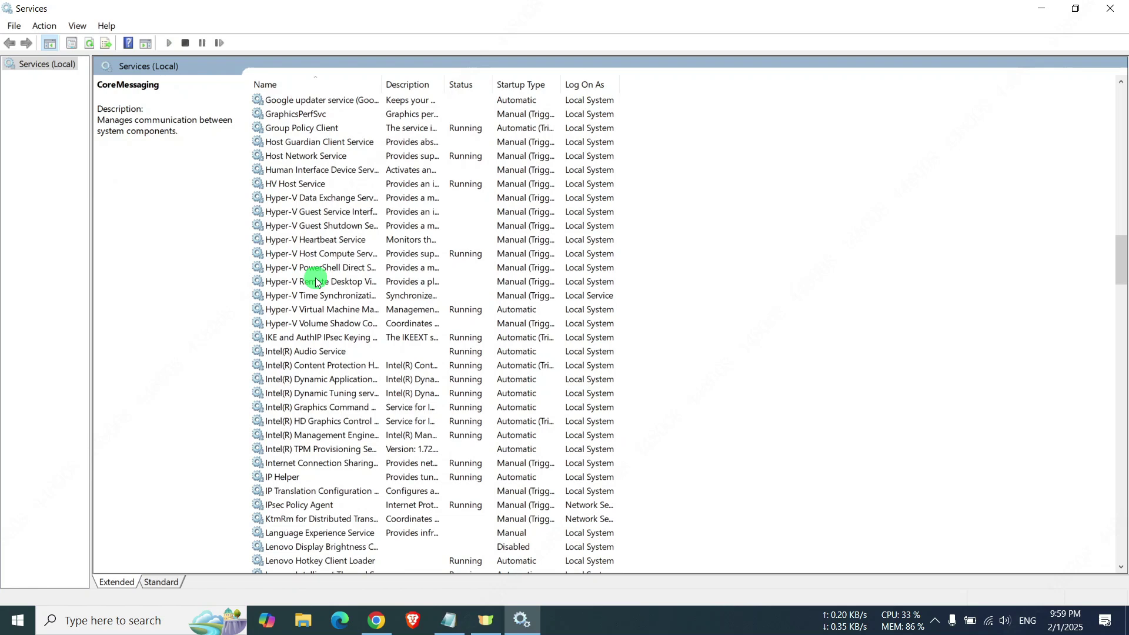
pyautogui.scroll(-8, 316, 282)
pyautogui.click(316, 340)
pyautogui.write('win')
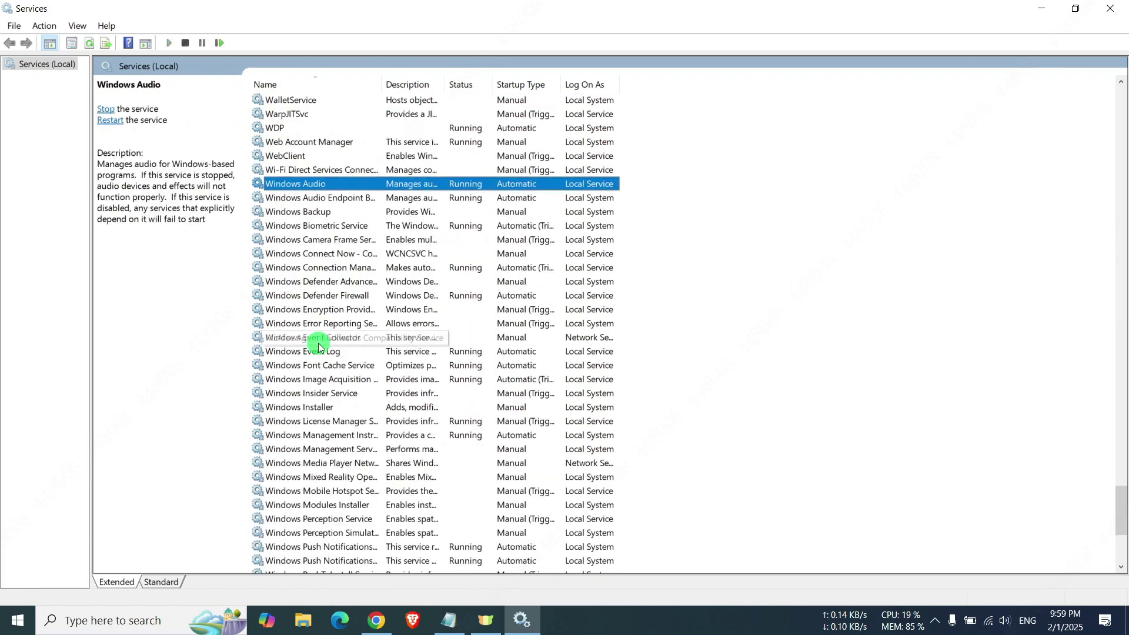
pyautogui.scroll(-2, 359, 348)
pyautogui.scroll(-3, 359, 353)
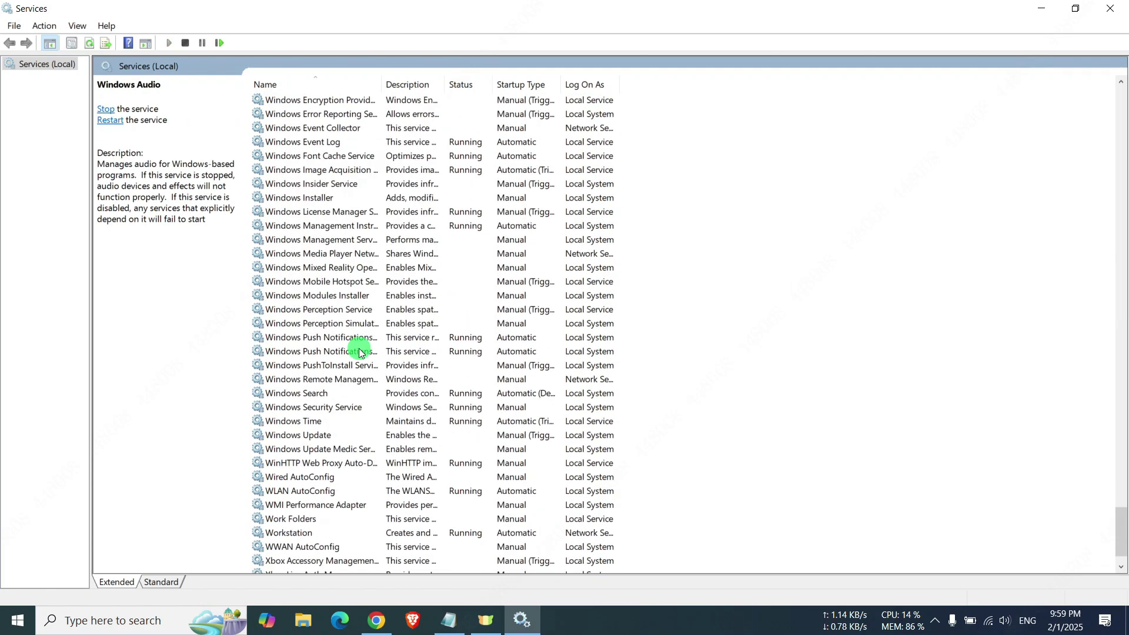
pyautogui.click(315, 435)
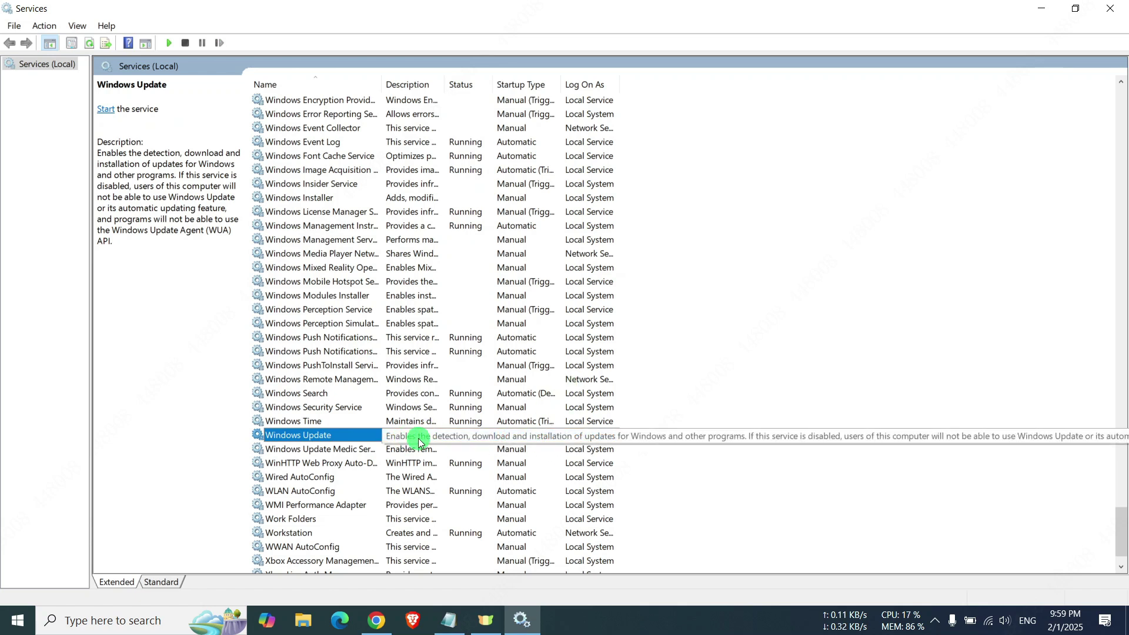
# - Set Windows Update's startup type to Disabled, apply it, and close Services
pyautogui.doubleClick(360, 435)
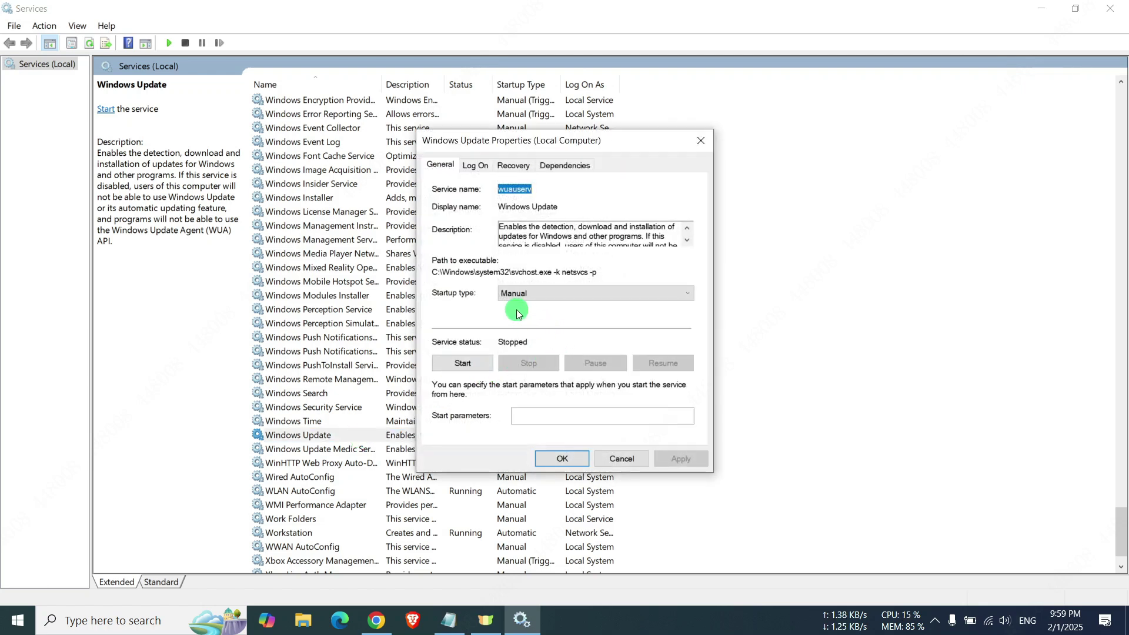
pyautogui.click(583, 294)
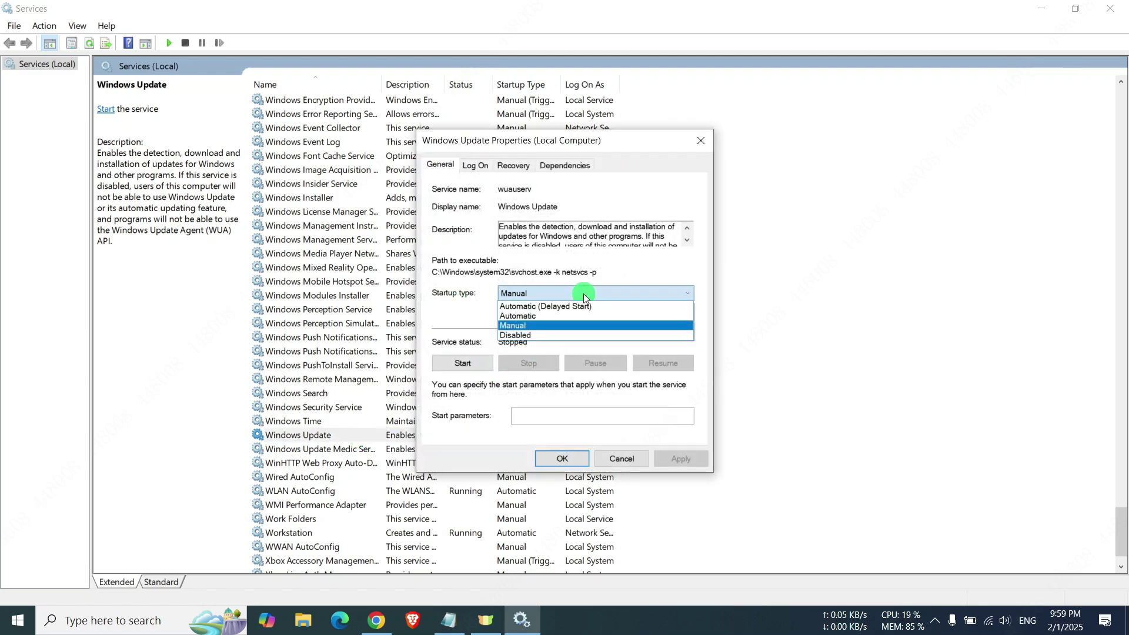
pyautogui.click(534, 334)
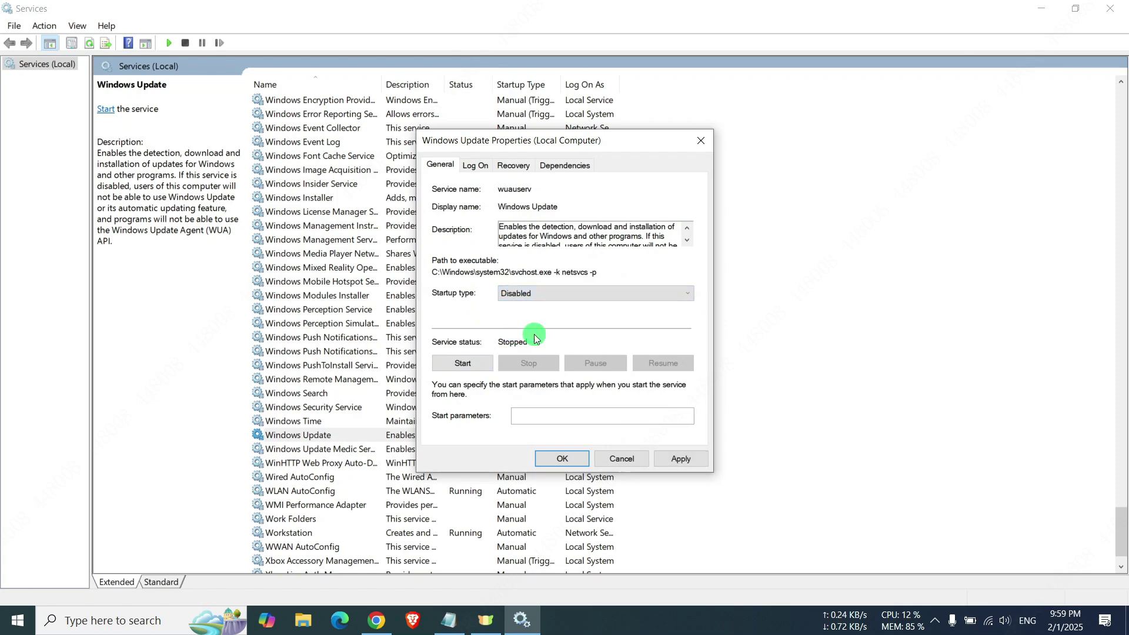
pyautogui.click(681, 459)
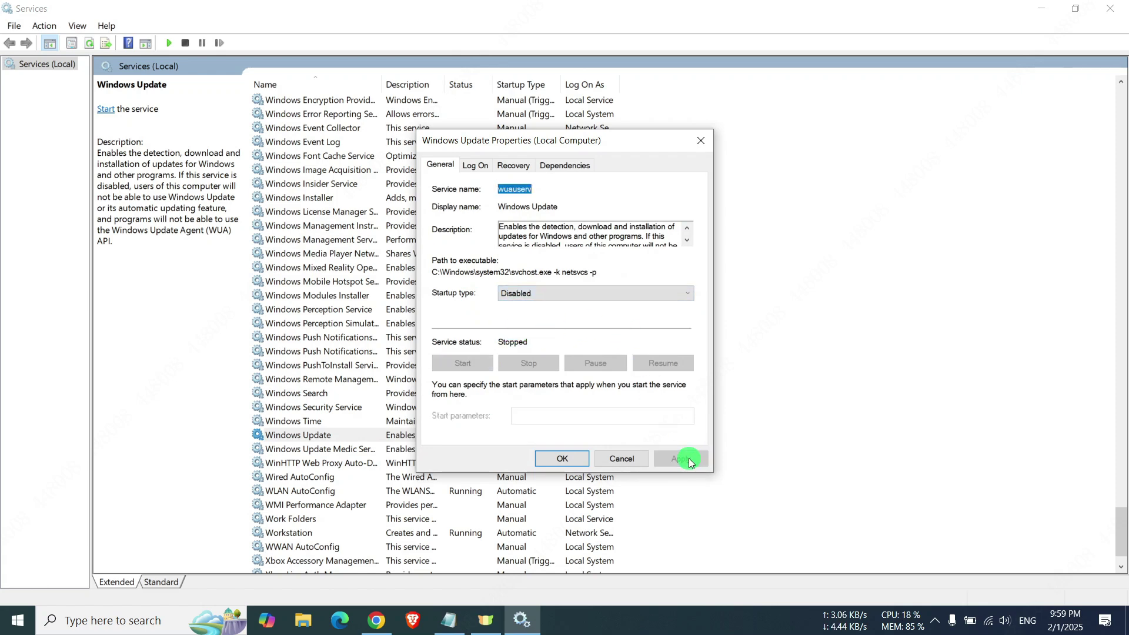
pyautogui.click(559, 459)
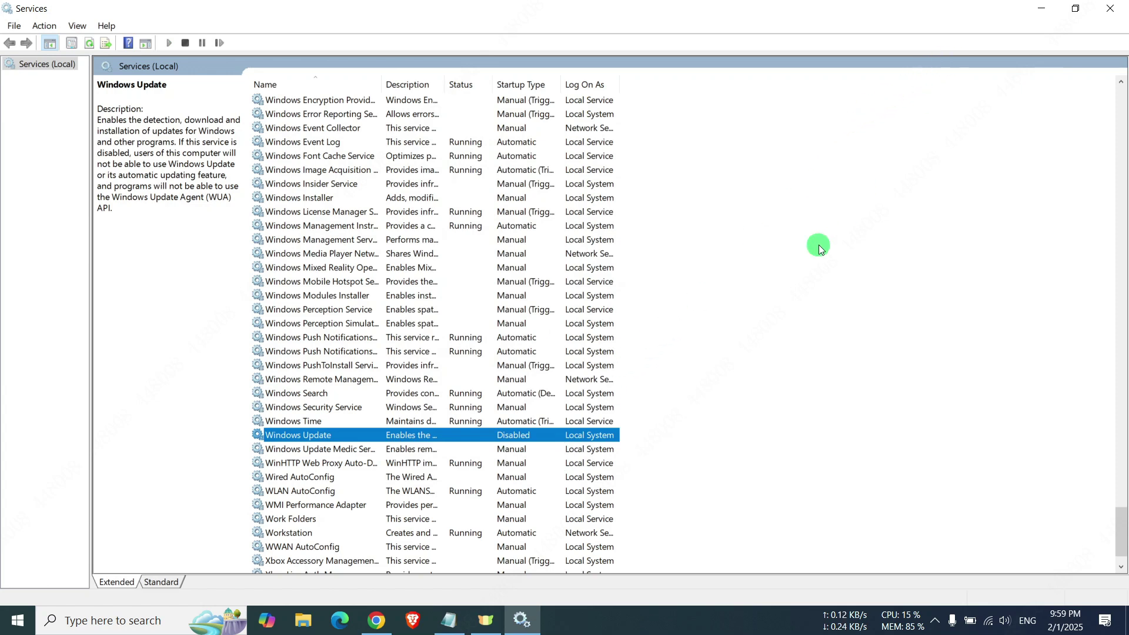
pyautogui.click(1109, 8)
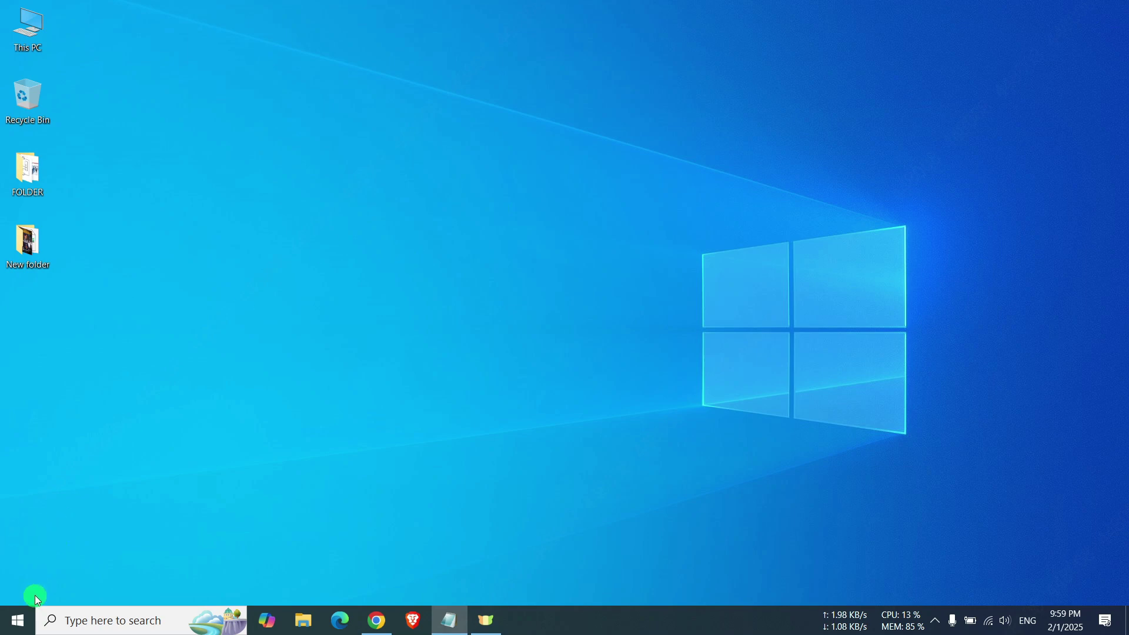
# - Run regedit from the Win+X Run dialog to open Registry Editor
pyautogui.rightClick(22, 621)
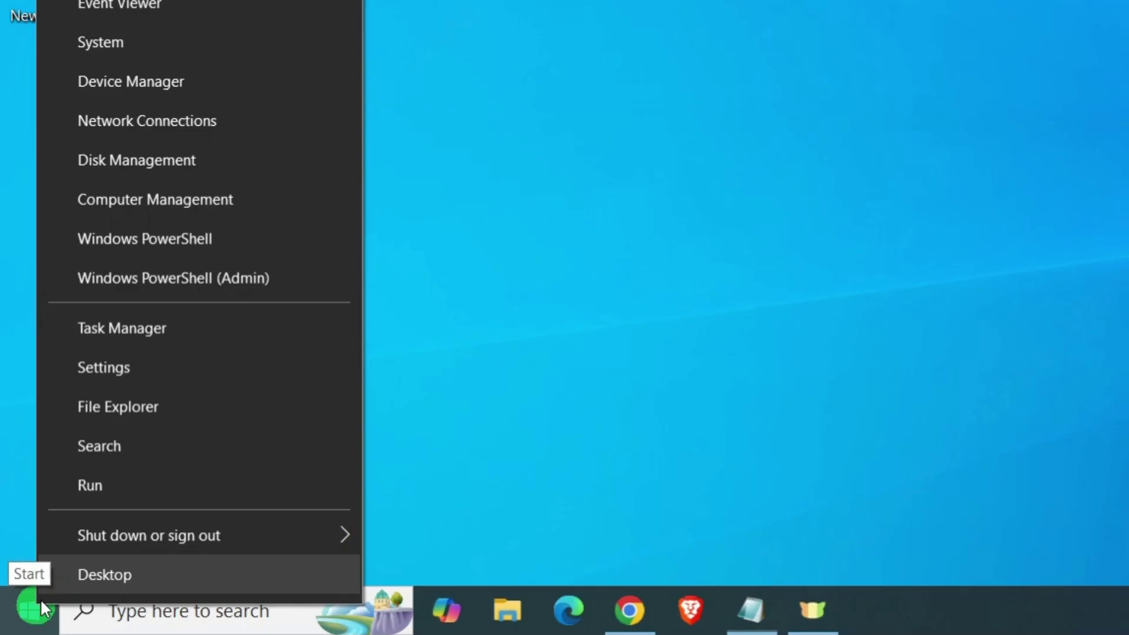
pyautogui.click(108, 484)
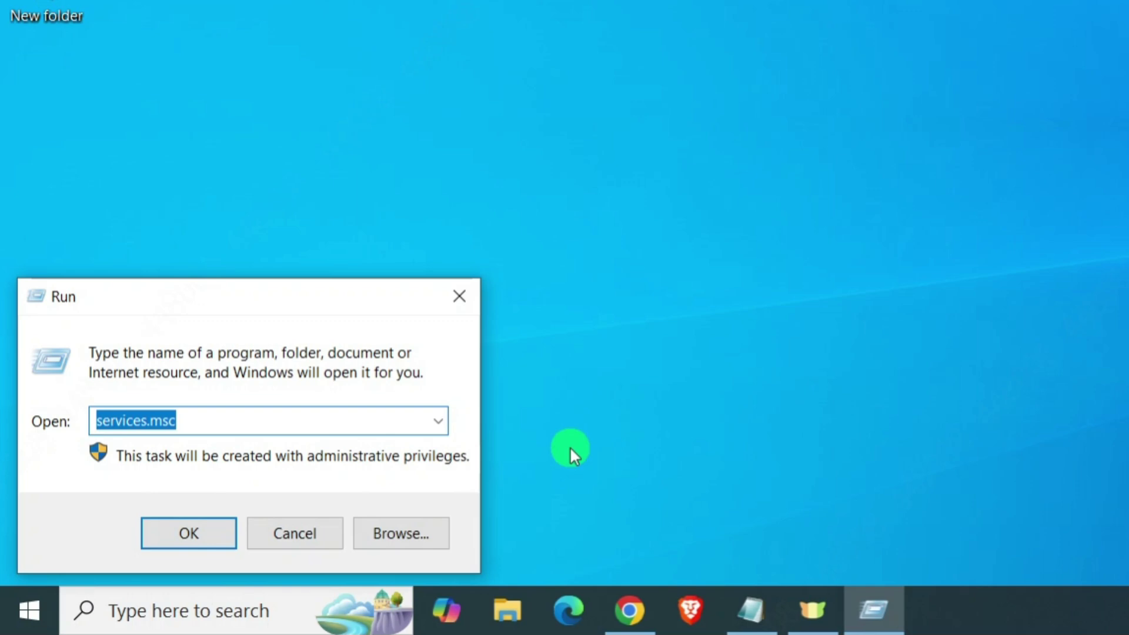
pyautogui.write('reg')
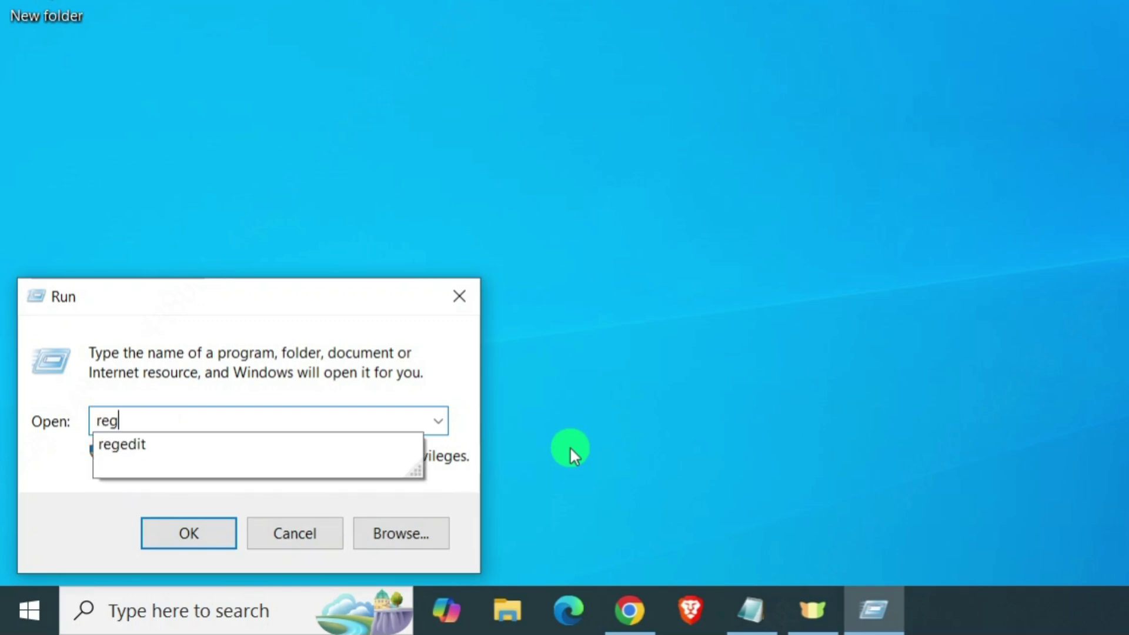
pyautogui.write('edit')
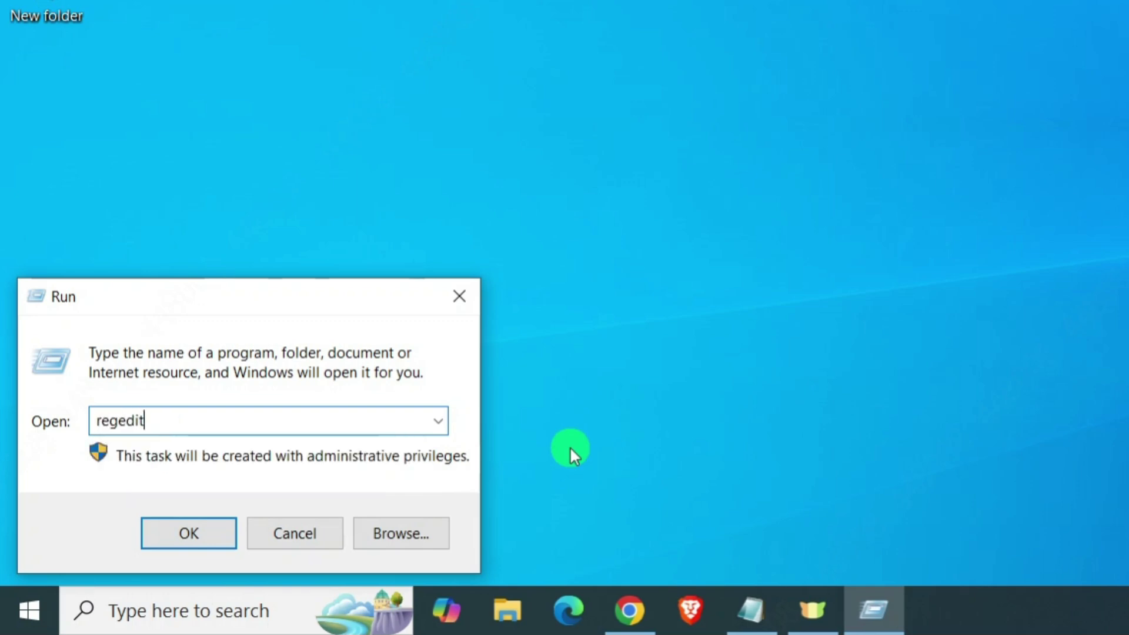
pyautogui.press('Return')
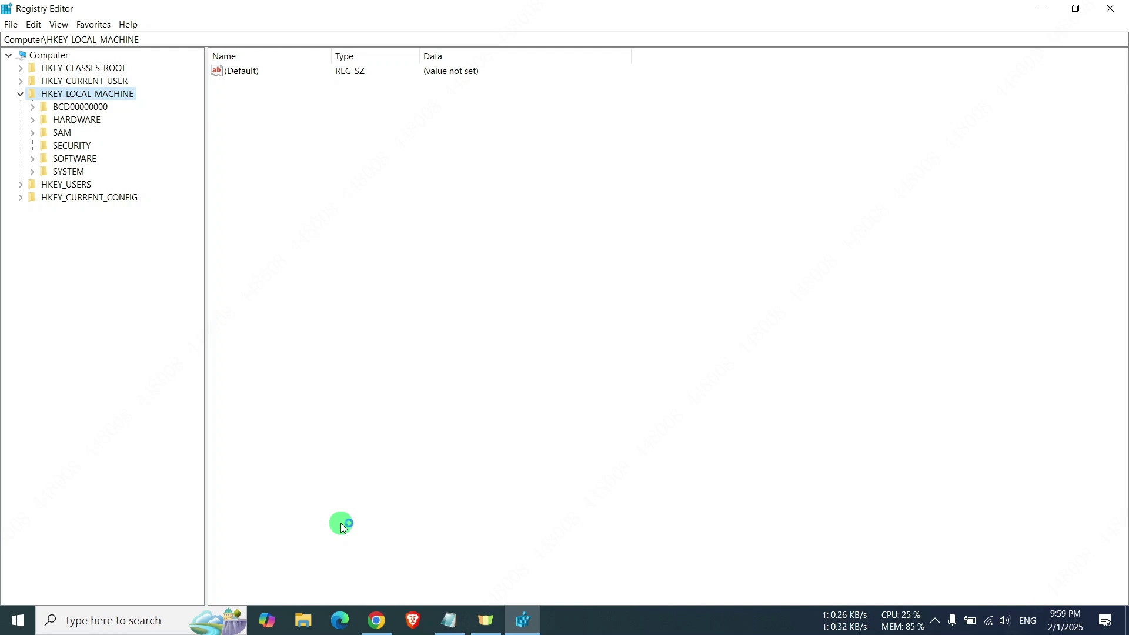
# - Expand HKEY_LOCAL_MACHINE > SOFTWARE > Policies > Microsoft > Windows in the registry tree
pyautogui.click(20, 93)
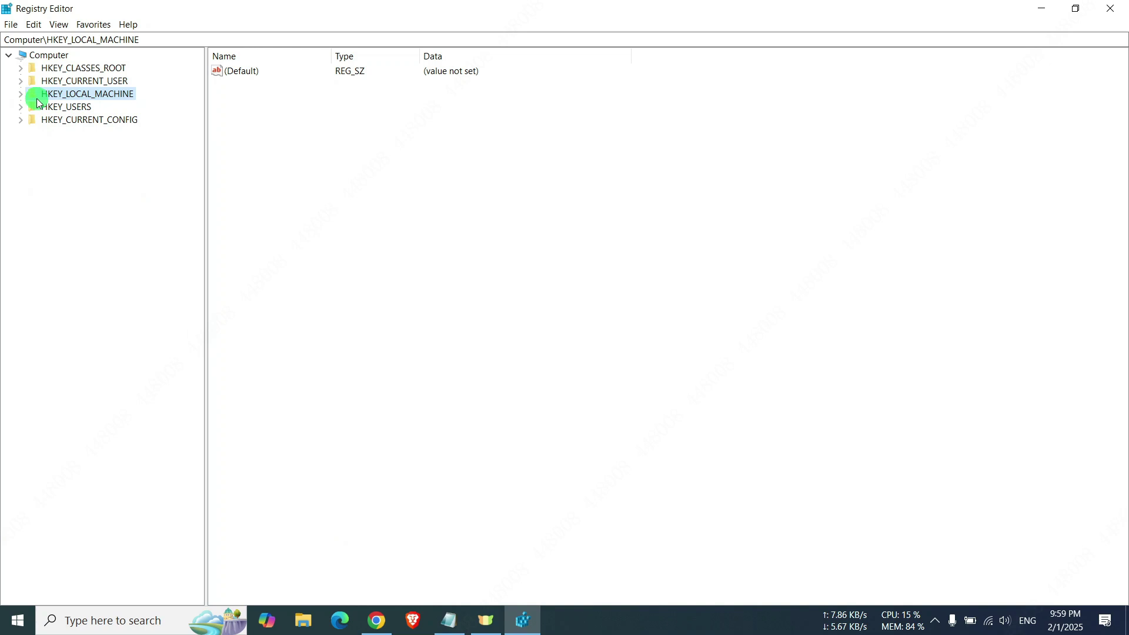
pyautogui.click(22, 95)
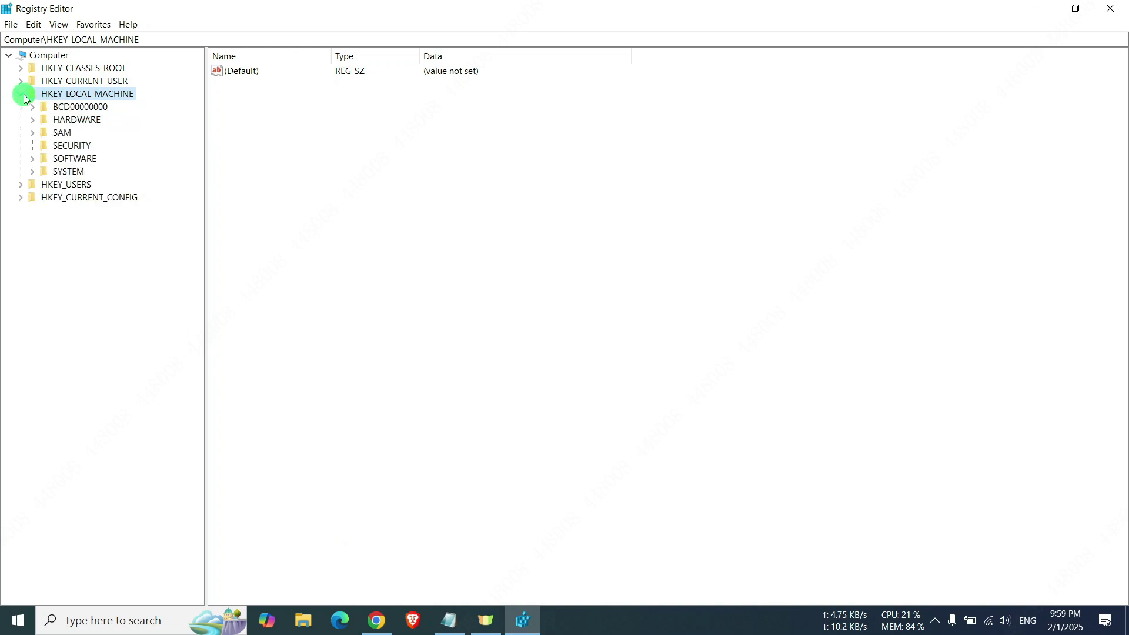
pyautogui.click(35, 162)
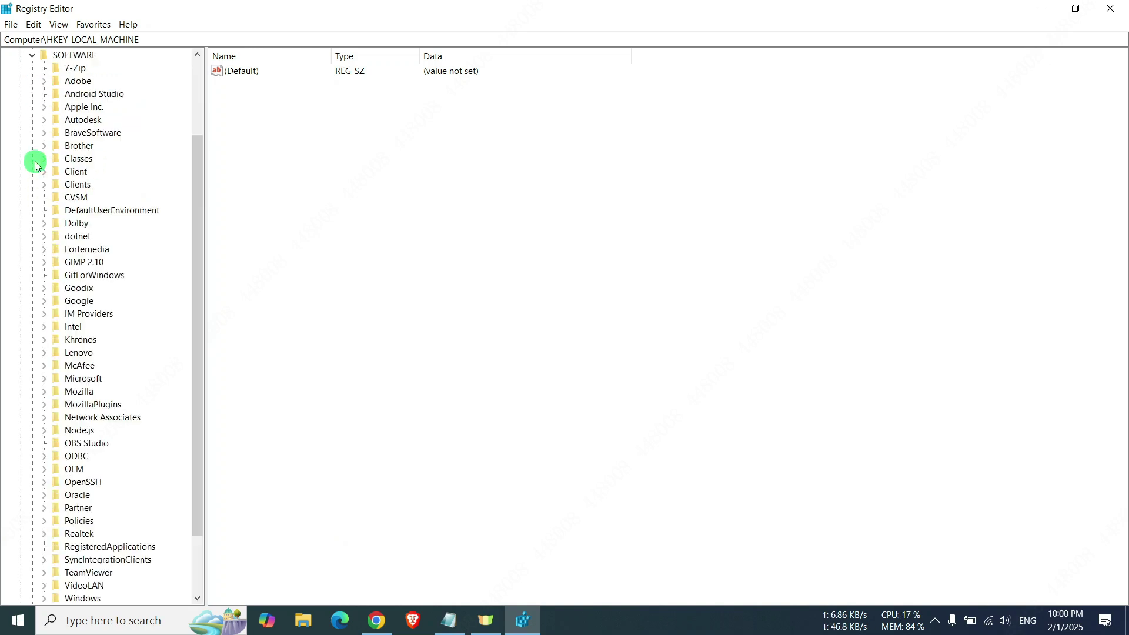
pyautogui.click(78, 236)
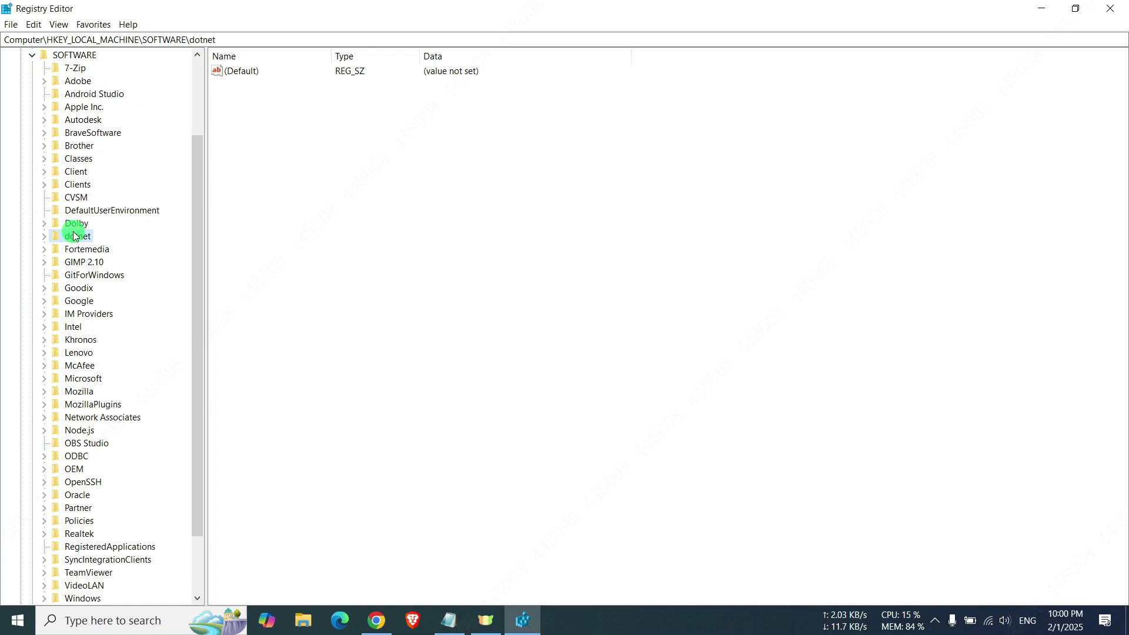
pyautogui.scroll(-2, 87, 264)
pyautogui.click(44, 443)
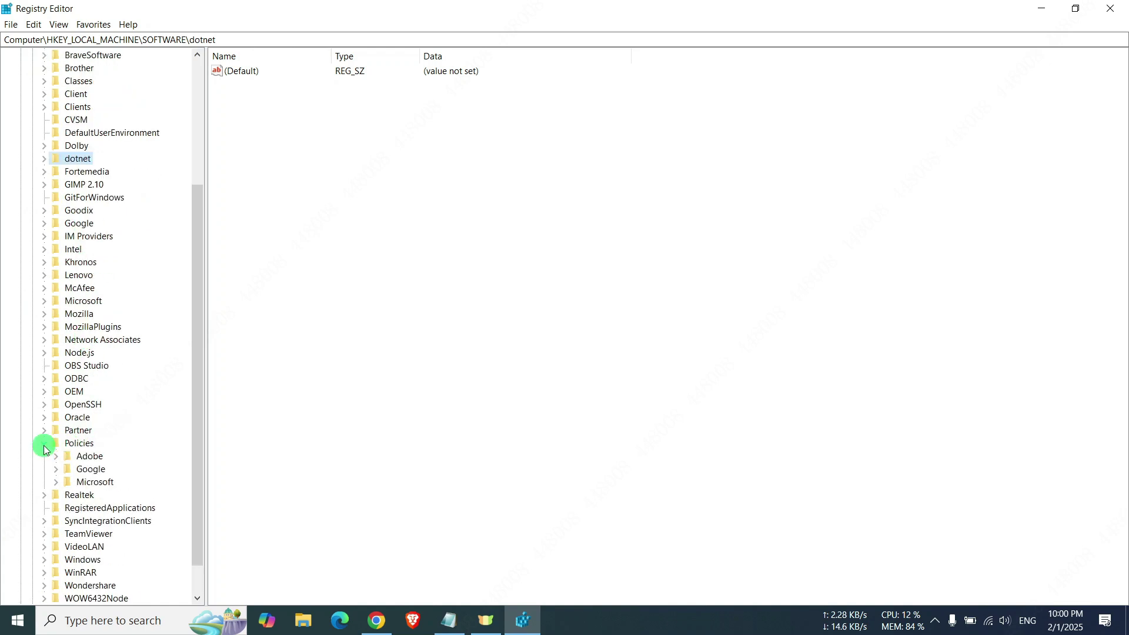
pyautogui.scroll(-1, 115, 370)
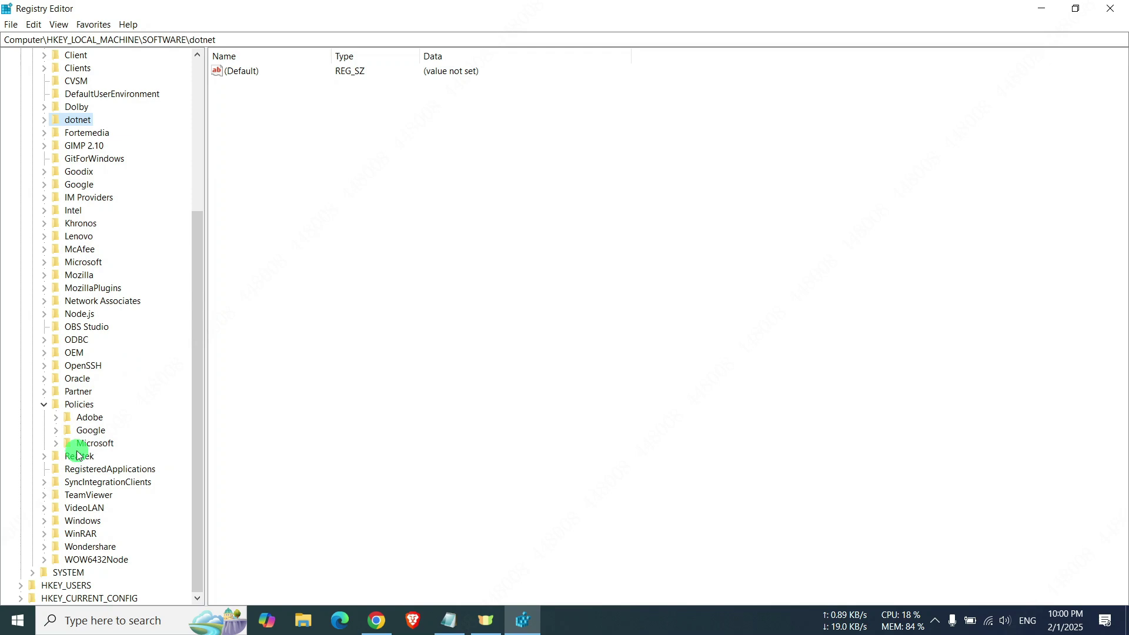
pyautogui.click(59, 444)
pyautogui.scroll(-3, 129, 355)
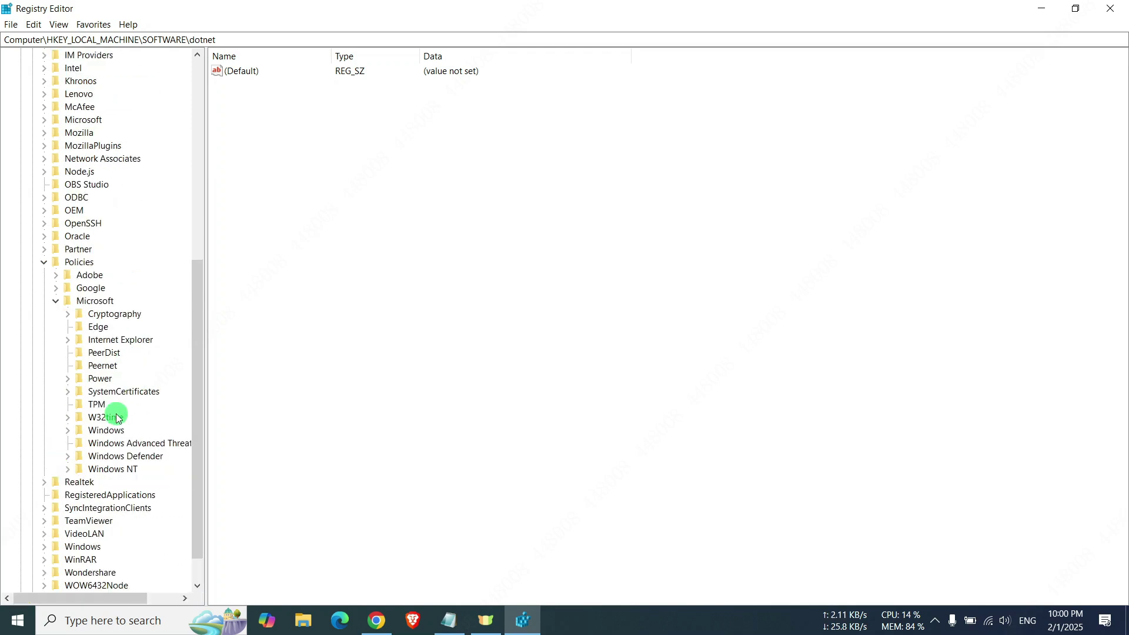
pyautogui.click(68, 429)
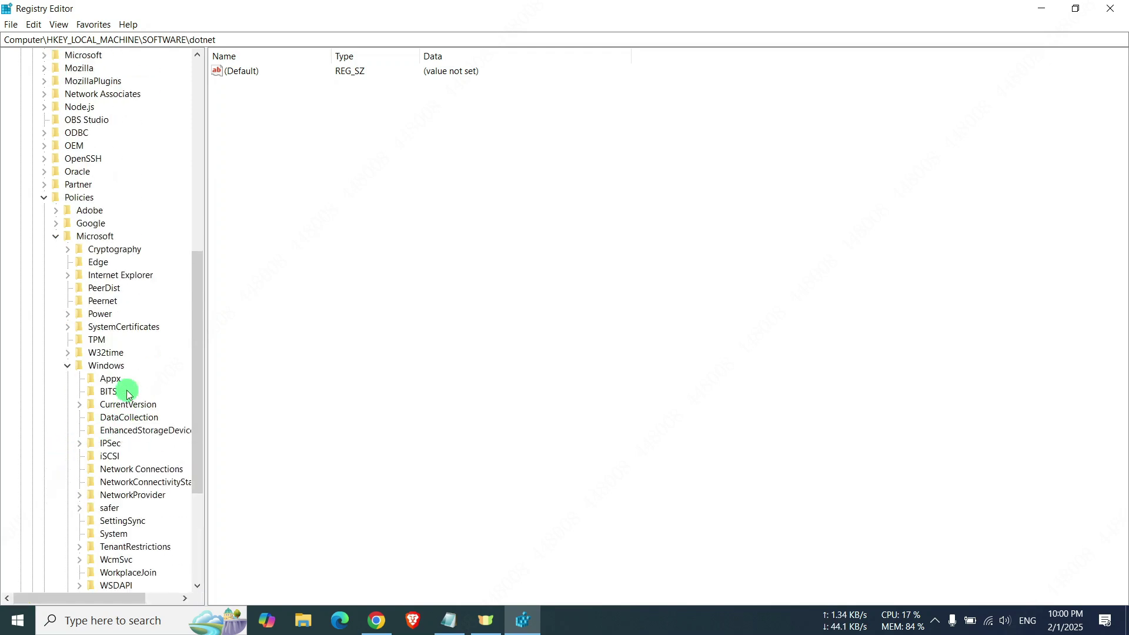
# - Browse the Windows policies subkeys, such as SettingSync, WSDAPI and WorkplaceJoin
pyautogui.click(109, 366)
pyautogui.scroll(-1, 108, 368)
pyautogui.scroll(-2, 108, 367)
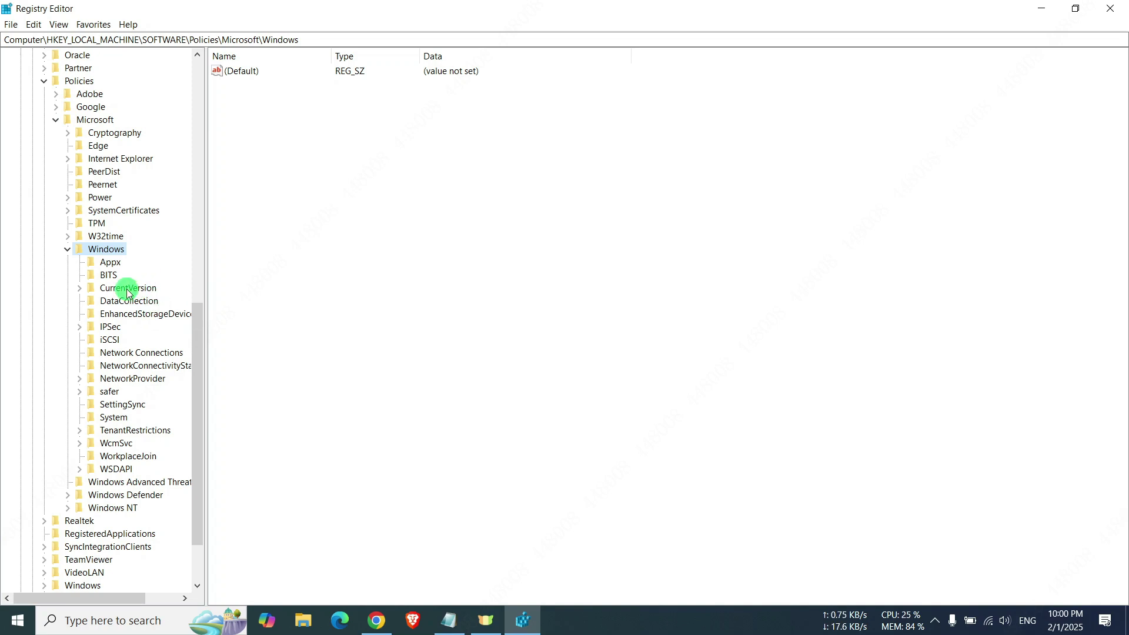
pyautogui.click(124, 404)
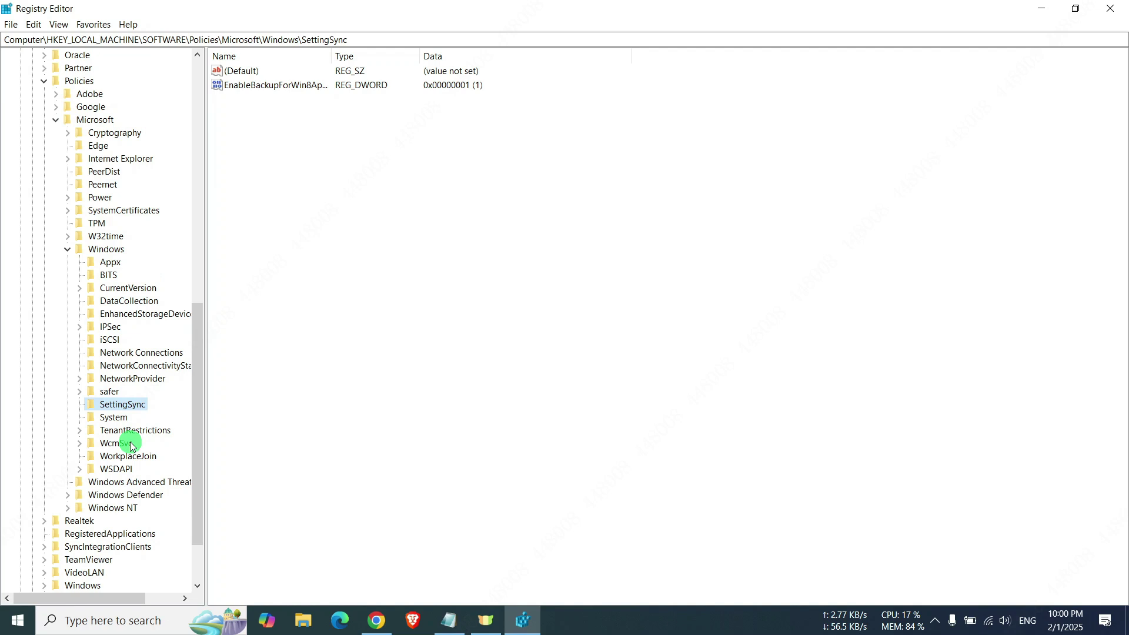
pyautogui.click(122, 469)
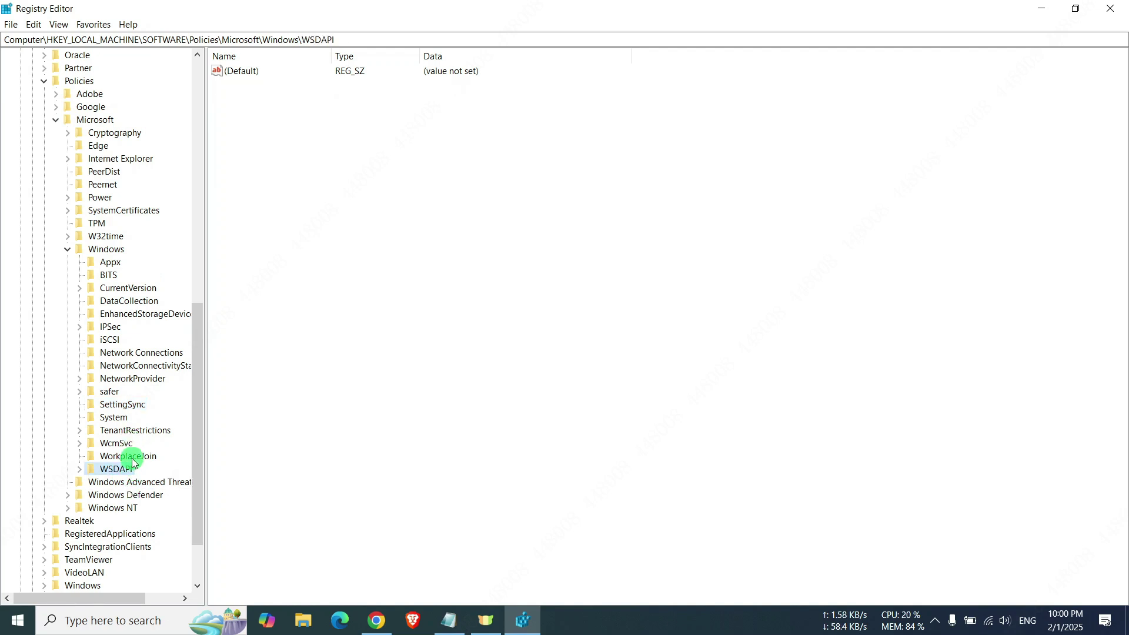
pyautogui.click(129, 456)
pyautogui.click(133, 429)
pyautogui.click(130, 379)
pyautogui.click(114, 249)
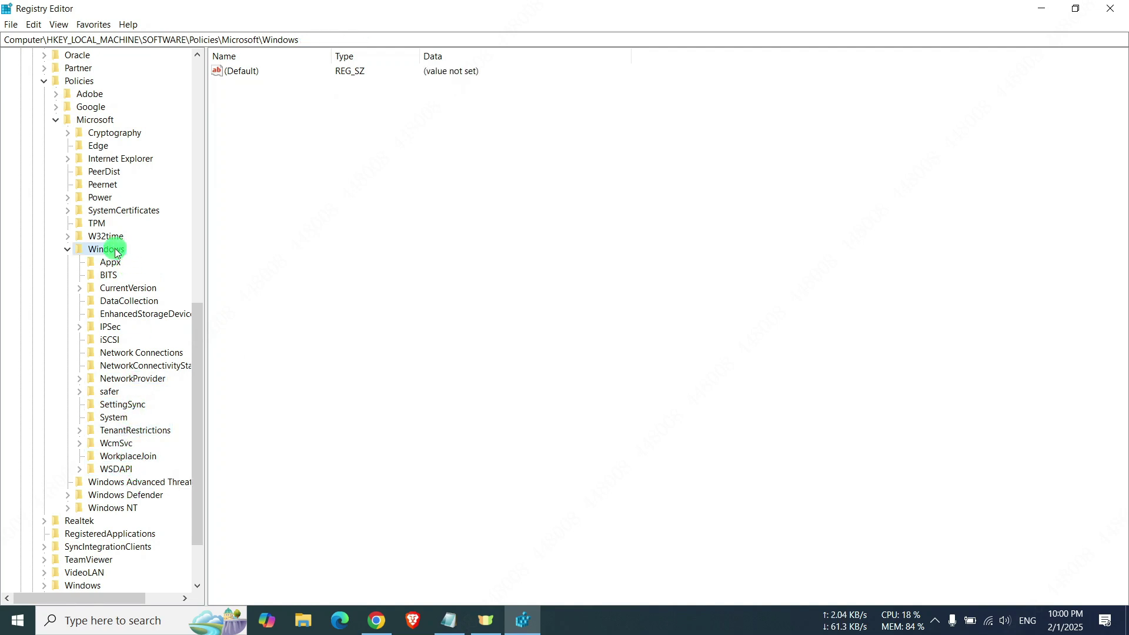
# - Create a new key named AU under the Windows policies key
pyautogui.rightClick(114, 250)
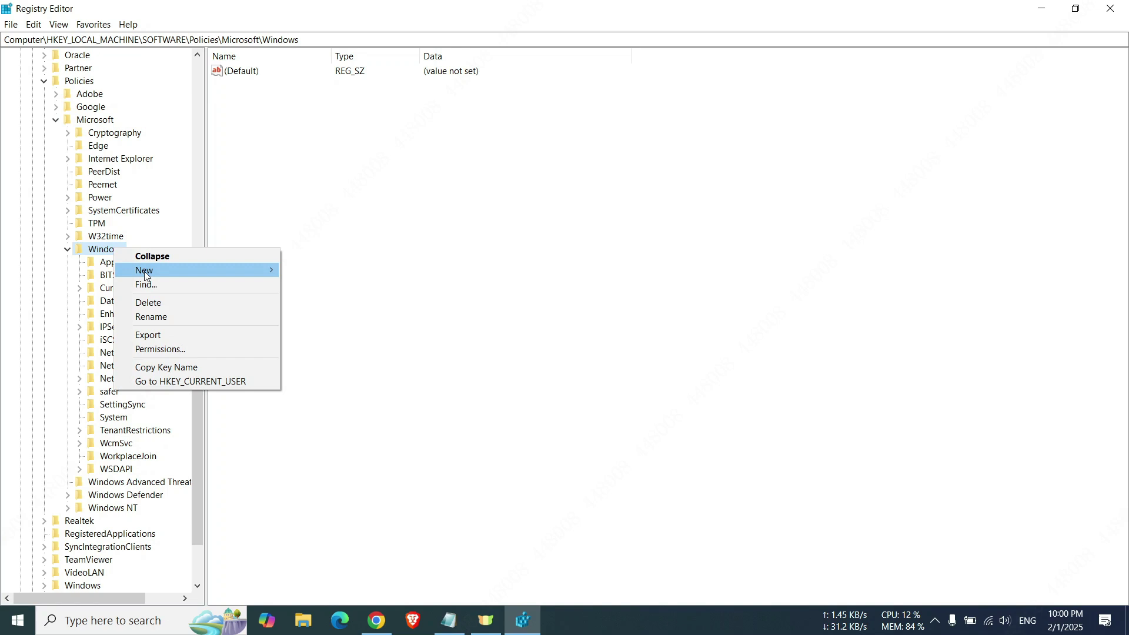
pyautogui.moveTo(144, 270)
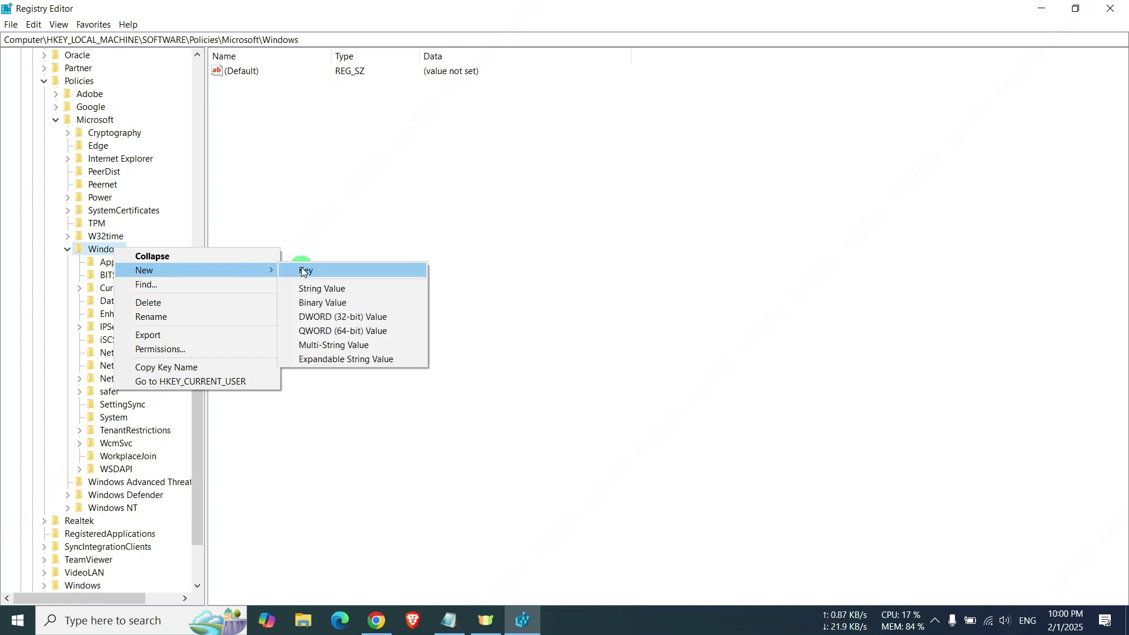
pyautogui.click(301, 270)
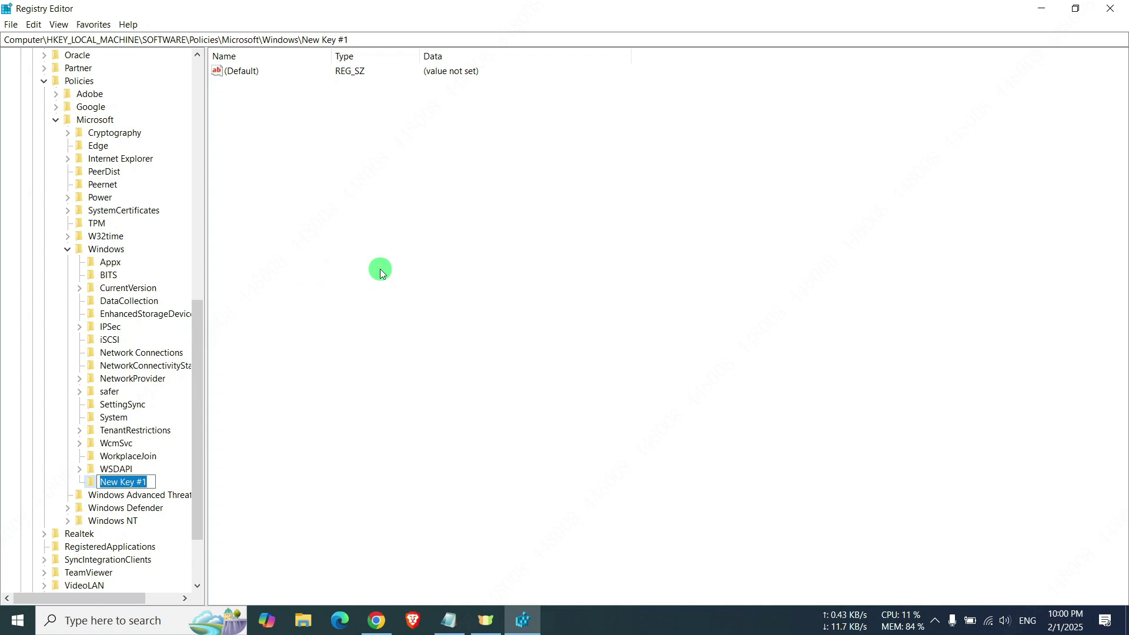
pyautogui.write('AU')
pyautogui.press('Return')
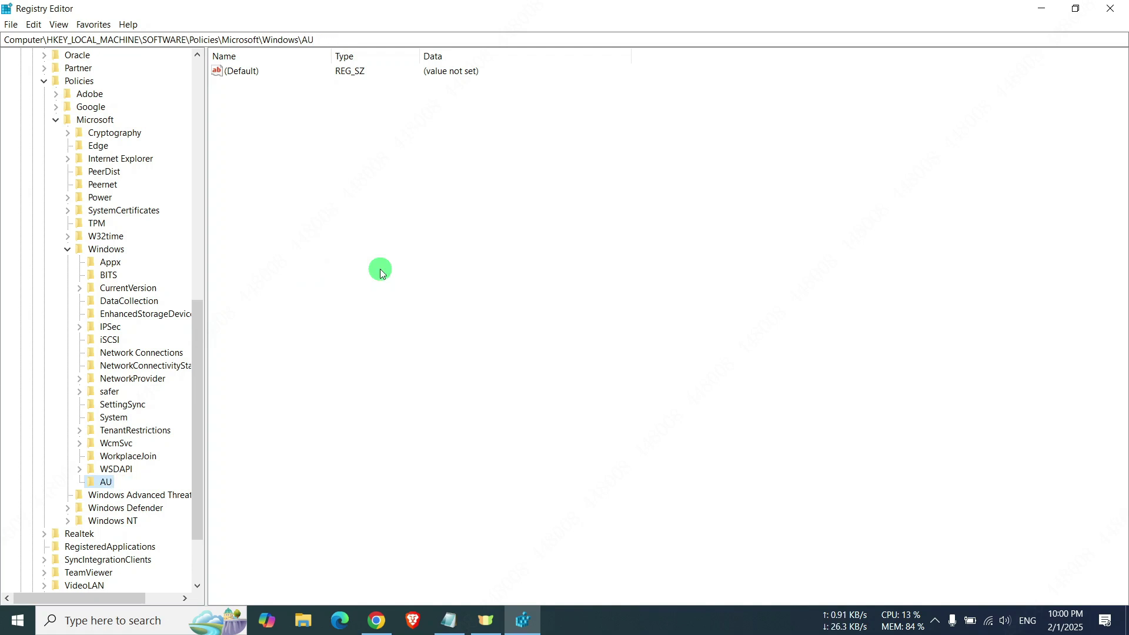
# - Add a DWORD (32-bit) value to AU and name it NoAutoUpdate
pyautogui.rightClick(107, 483)
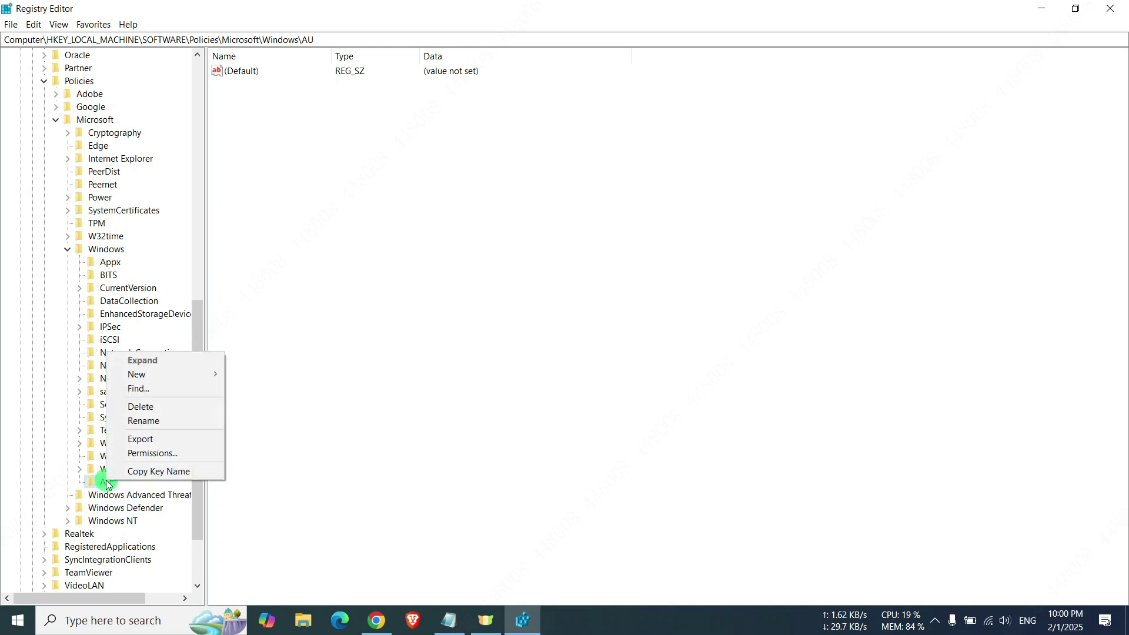
pyautogui.moveTo(168, 374)
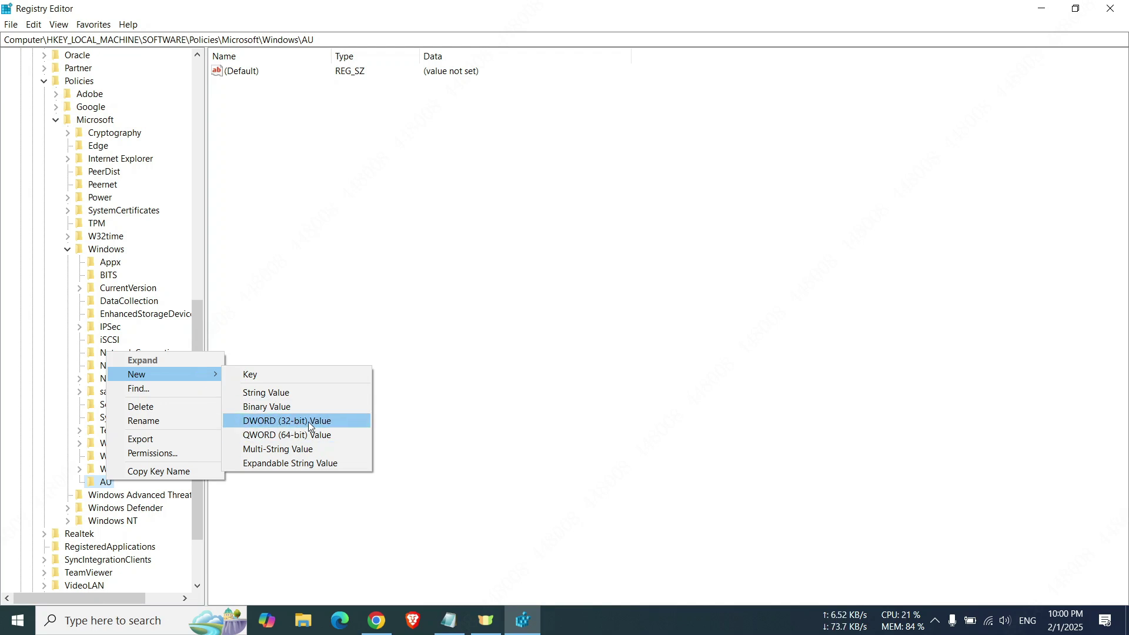
pyautogui.click(325, 427)
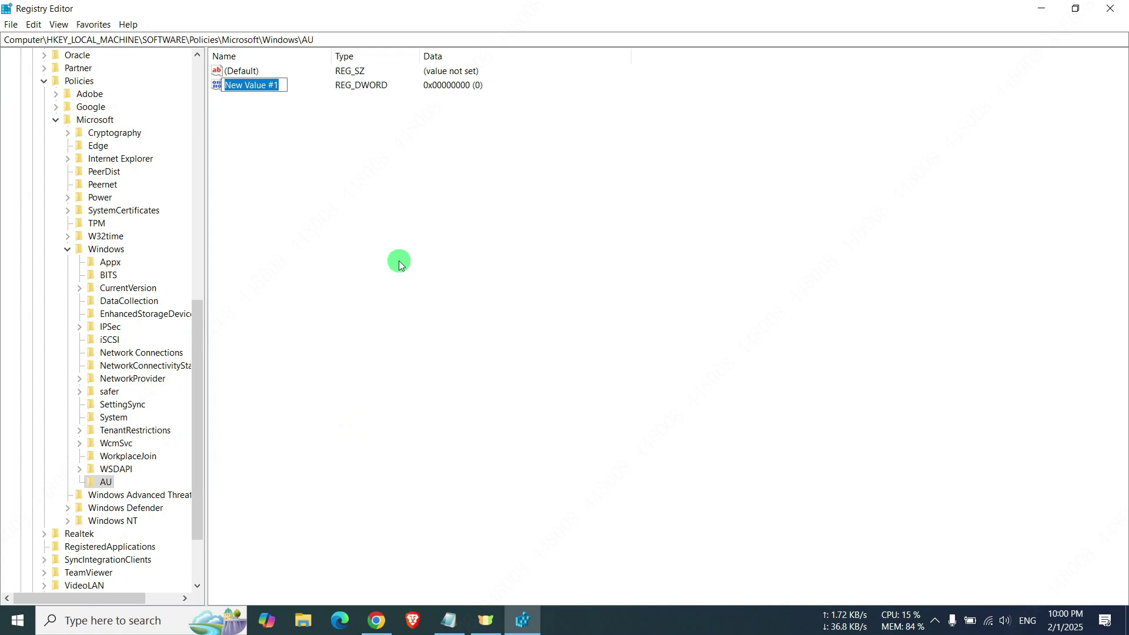
pyautogui.write('No')
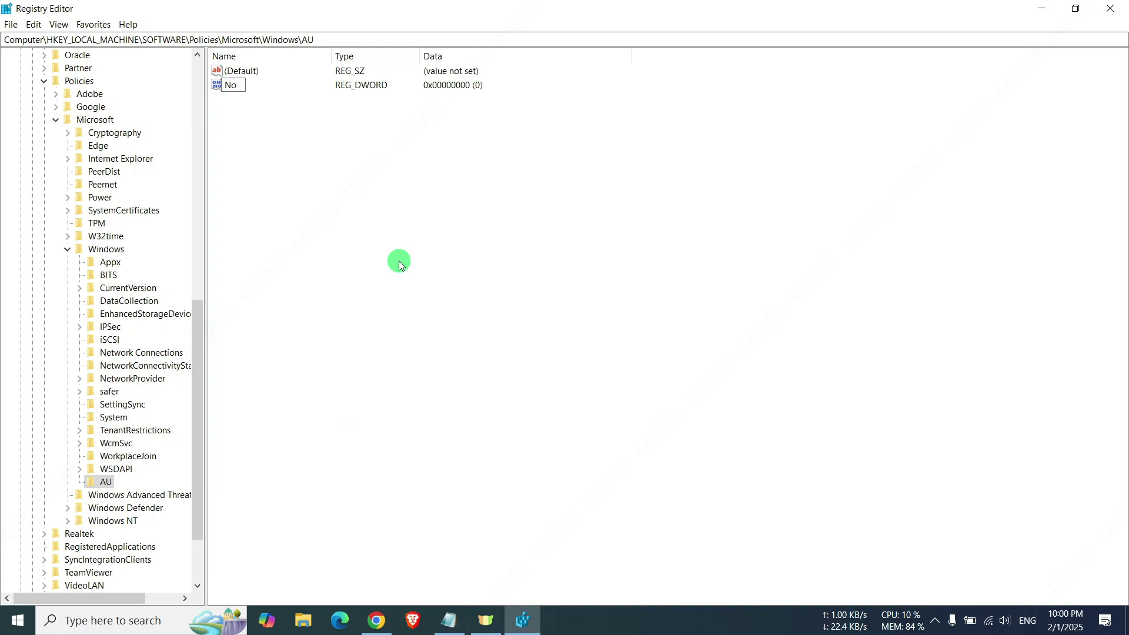
pyautogui.write('Upd')
pyautogui.press('BackSpace')
pyautogui.press('BackSpace')
pyautogui.press('BackSpace')
pyautogui.write('A')
pyautogui.write('da')
pyautogui.click(410, 249)
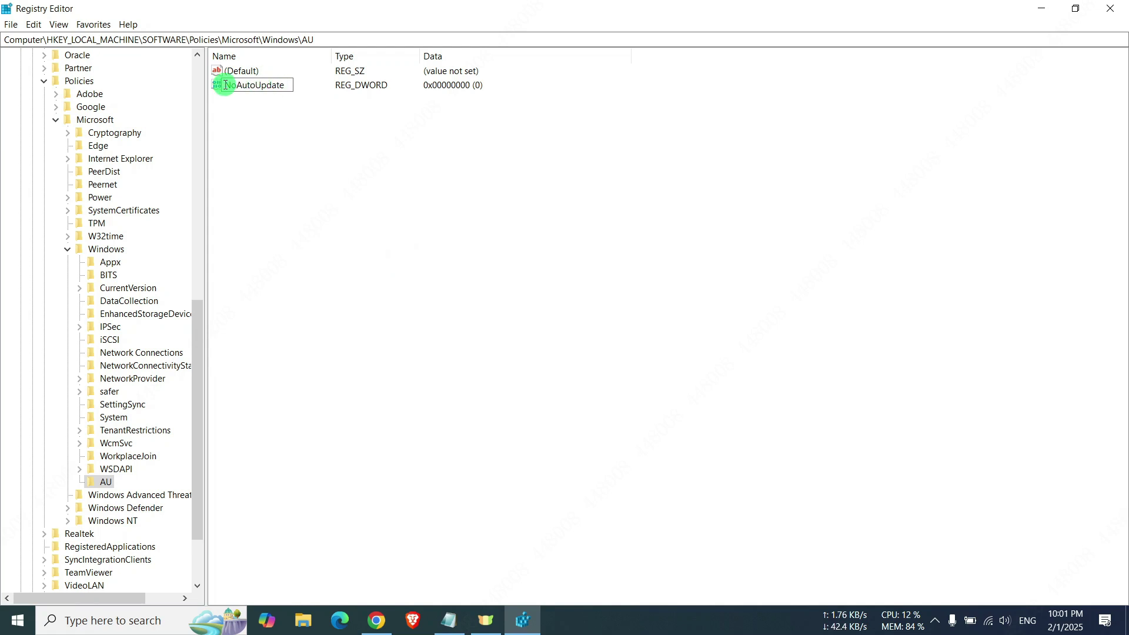
pyautogui.moveTo(226, 84); pyautogui.dragTo(270, 88)
pyautogui.click(283, 85)
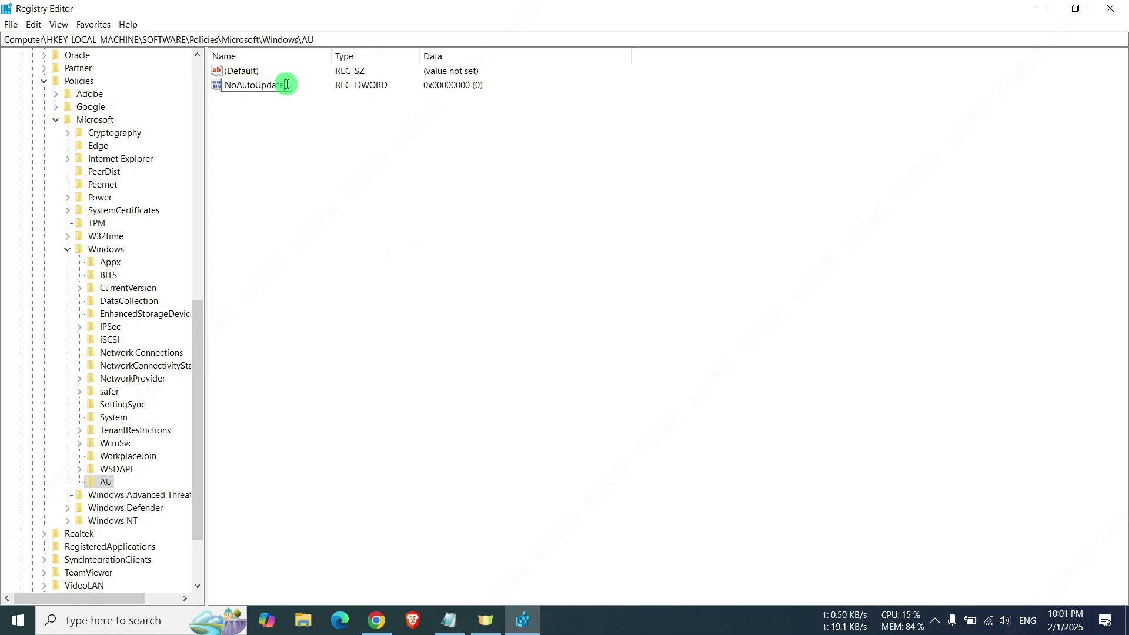
pyautogui.press('Return')
pyautogui.click(316, 113)
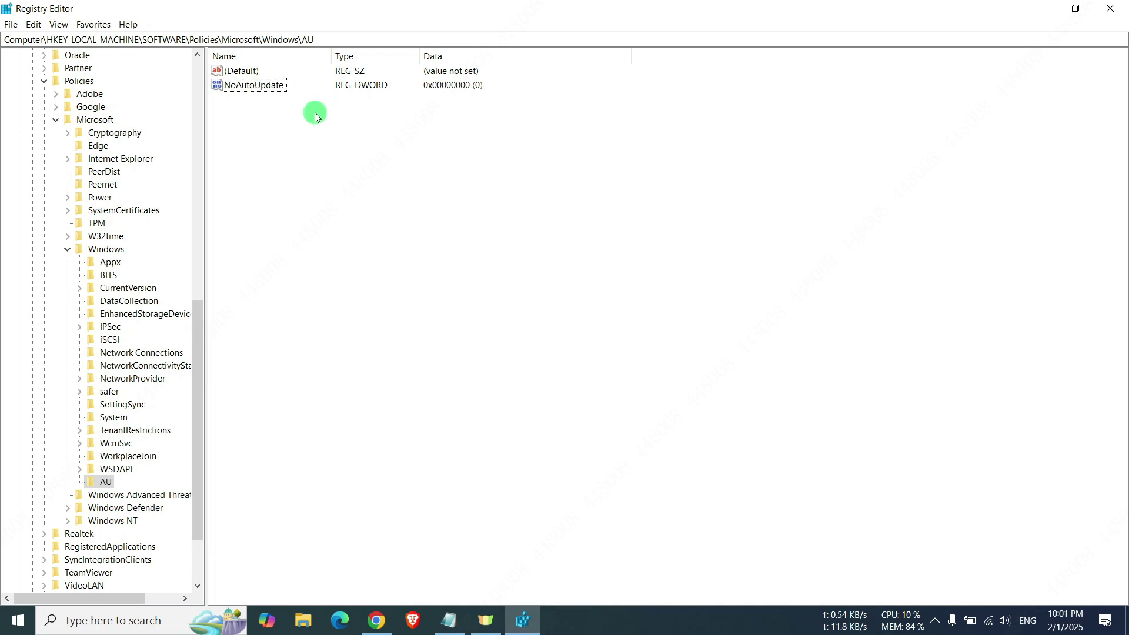
# - Change NoAutoUpdate's value data from 0 to 1
pyautogui.click(258, 85)
pyautogui.doubleClick(258, 85)
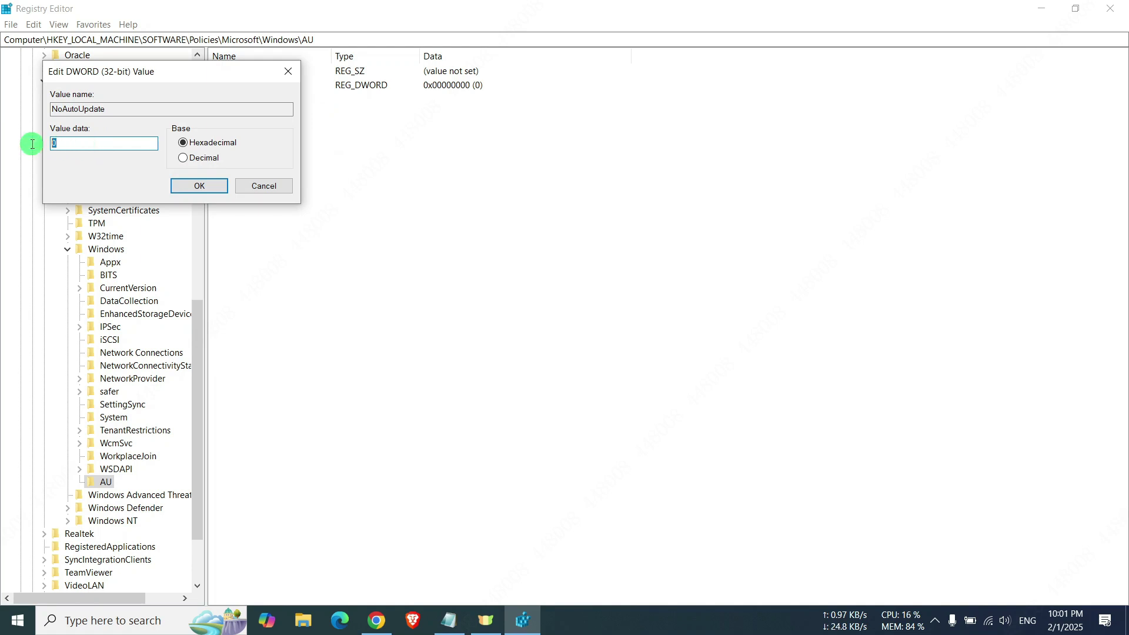
pyautogui.write('1')
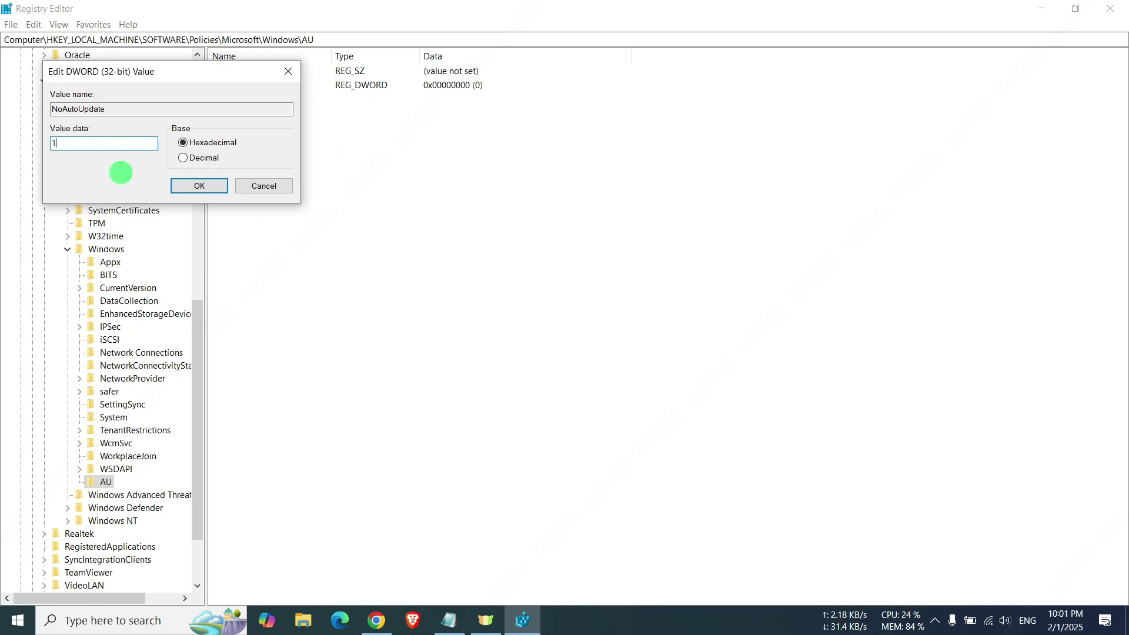
pyautogui.click(208, 189)
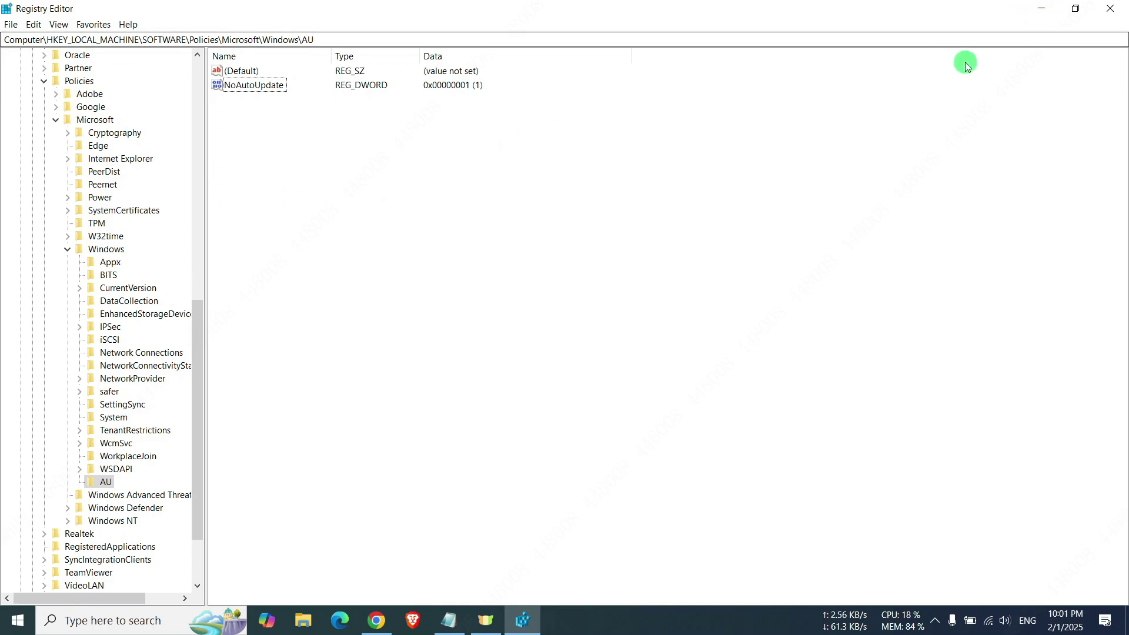
# - Close Registry Editor and run gpedit.msc from the Win+X Run dialog
pyautogui.click(1105, 17)
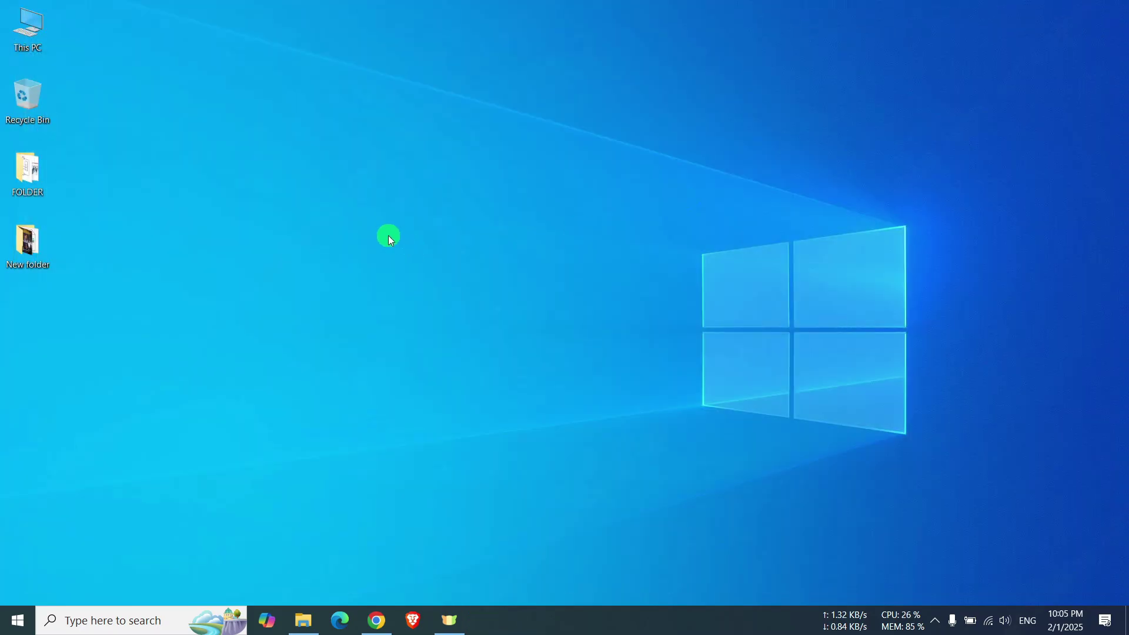
pyautogui.rightClick(18, 621)
pyautogui.click(117, 485)
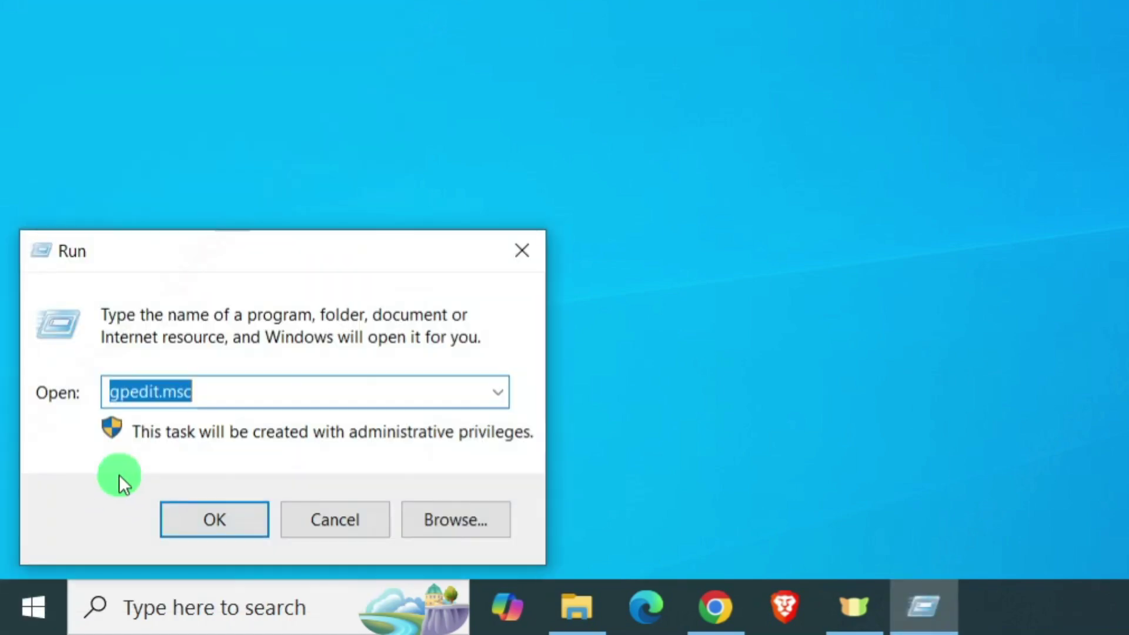
pyautogui.write('gp')
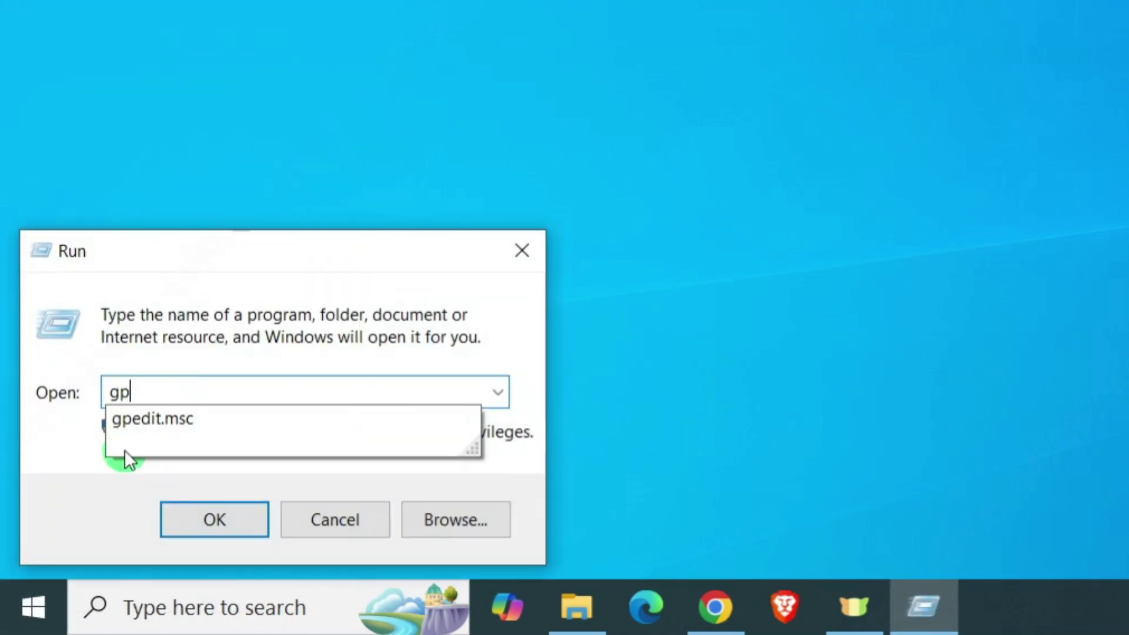
pyautogui.write('edit.m')
pyautogui.write('sc')
pyautogui.press('Return')
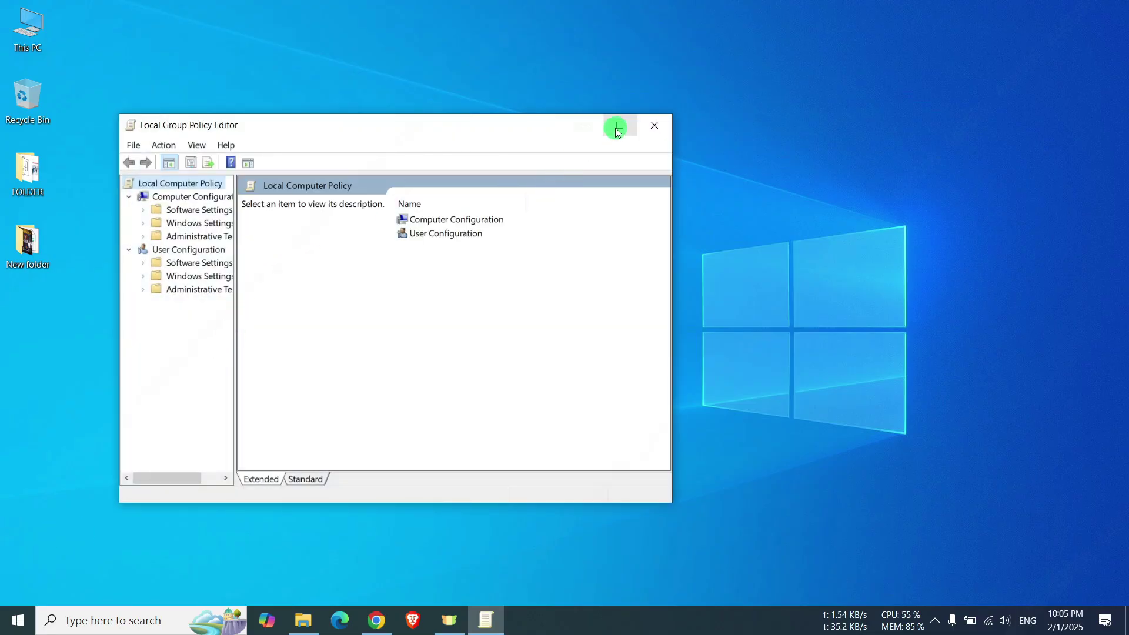
# - Maximize the policy editor, widen its tree, and expand Administrative Templates and Windows Components
pyautogui.click(616, 128)
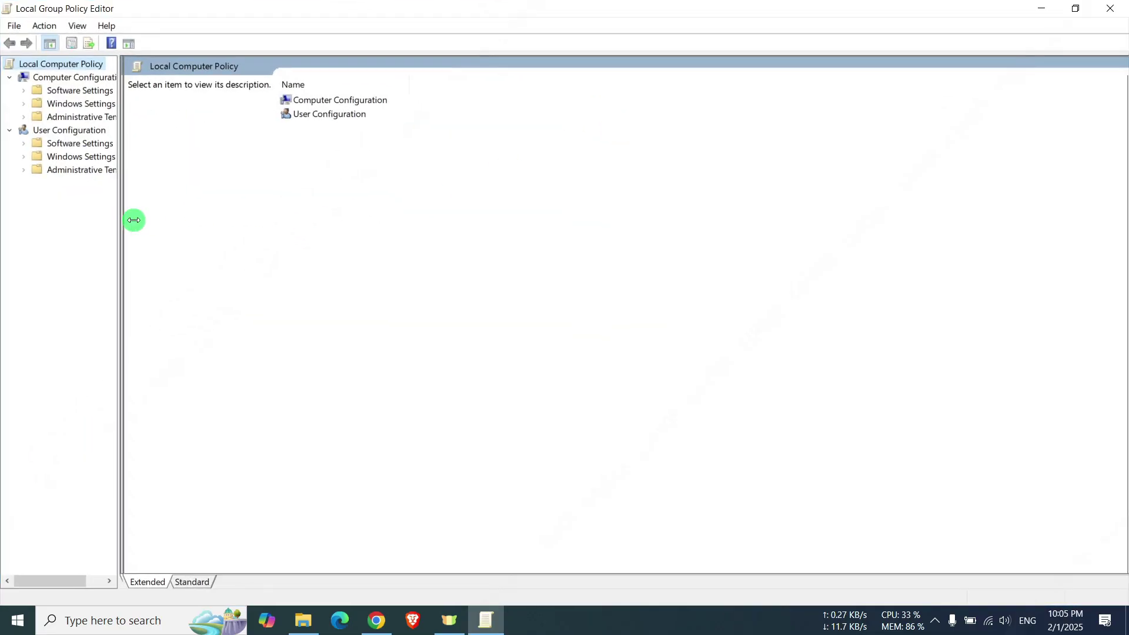
pyautogui.moveTo(133, 220); pyautogui.dragTo(251, 220)
pyautogui.click(123, 118)
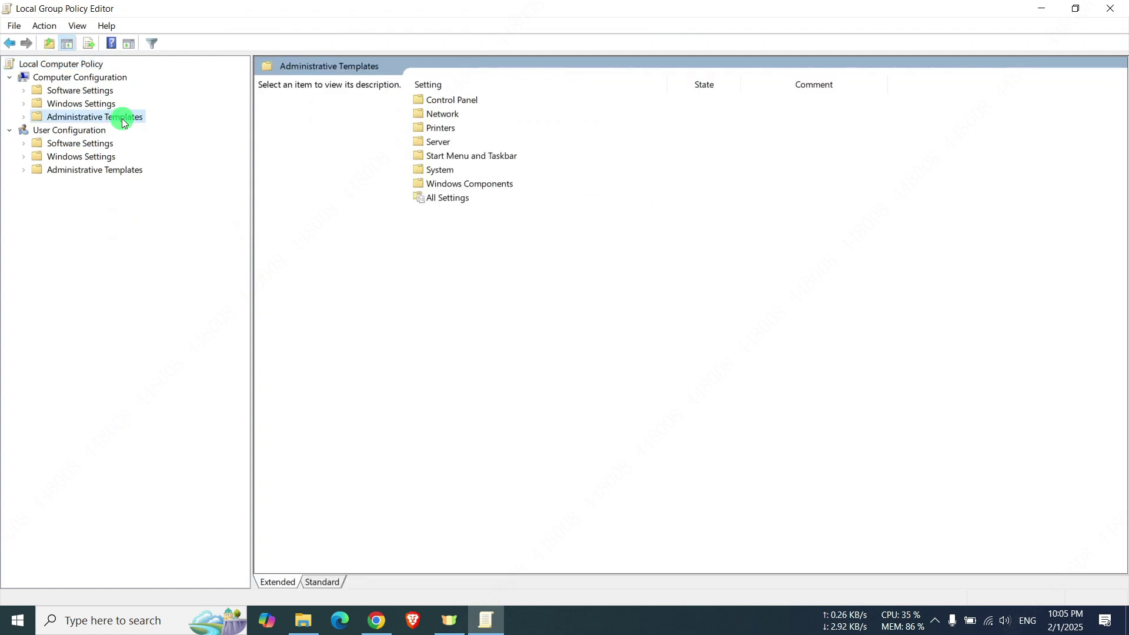
pyautogui.click(23, 117)
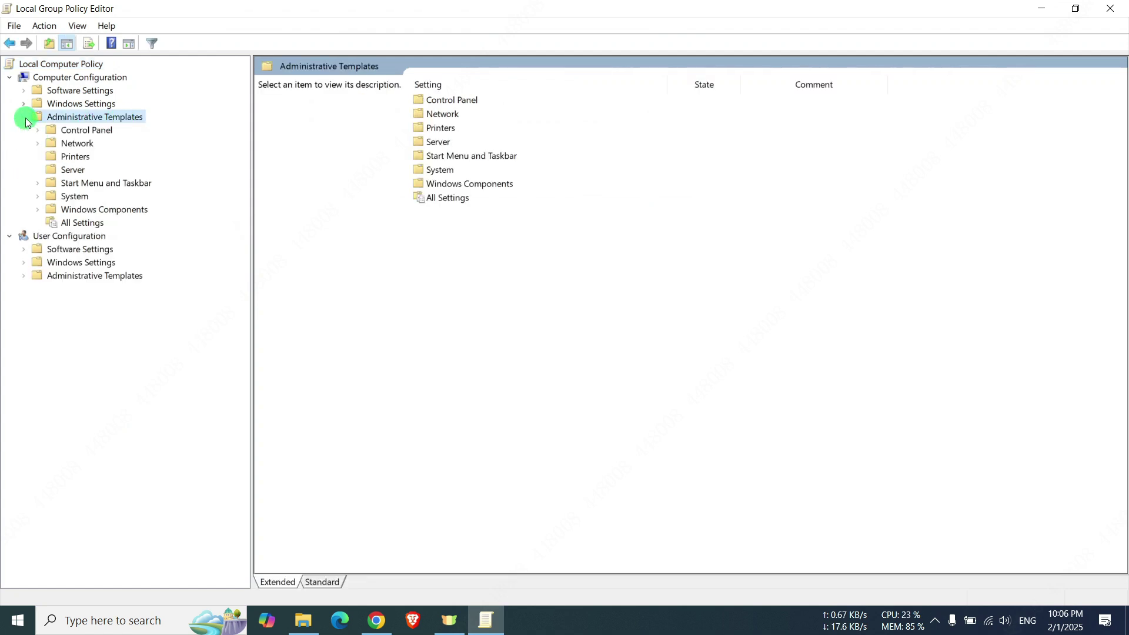
pyautogui.click(99, 211)
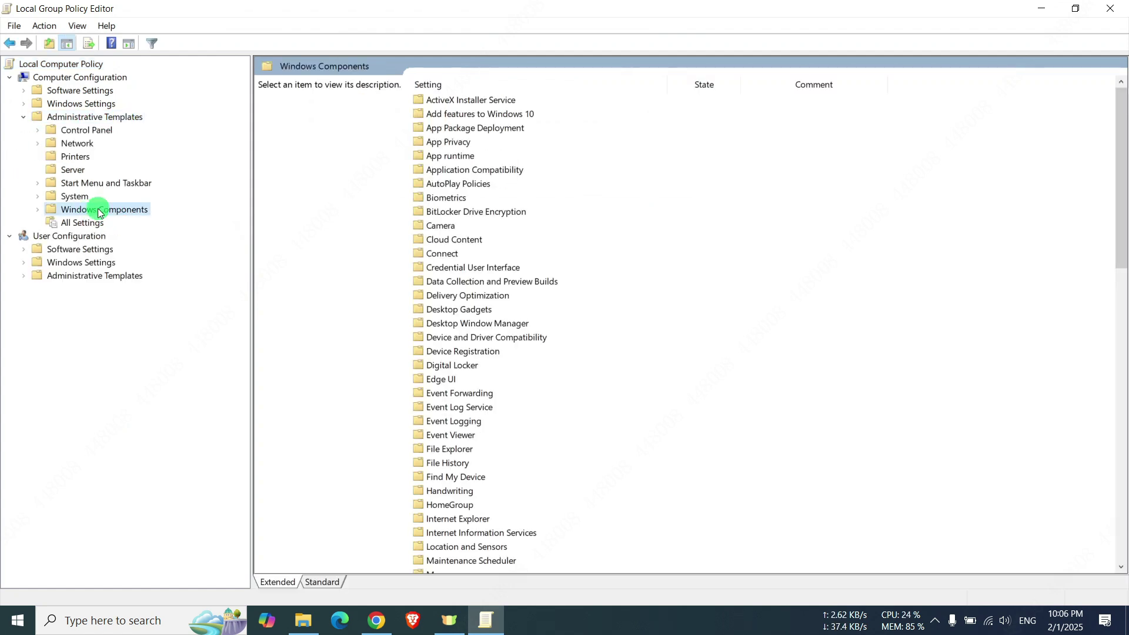
pyautogui.click(37, 209)
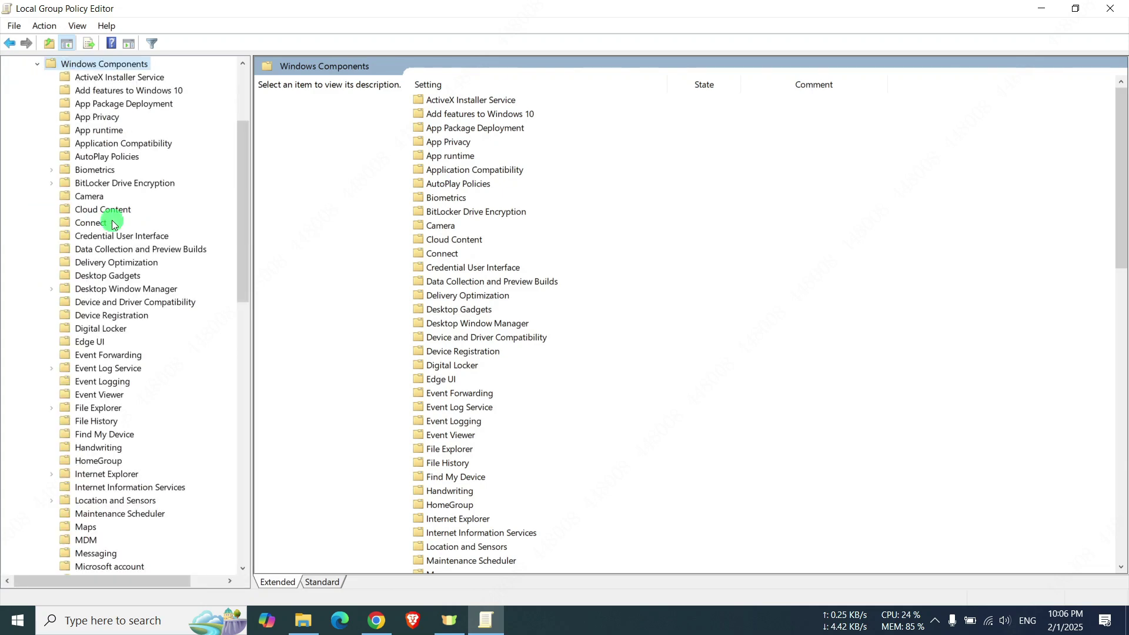
# - Open the Windows Update policy folder and select Configure Automatic Updates
pyautogui.click(131, 289)
pyautogui.scroll(-9, 132, 291)
pyautogui.scroll(-4, 133, 313)
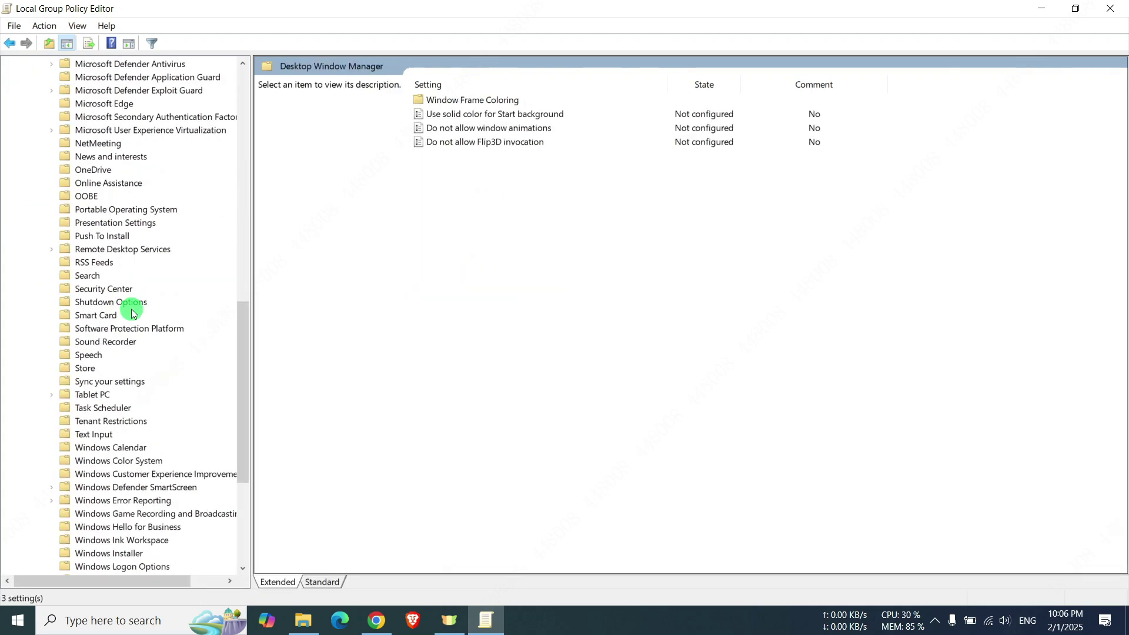
pyautogui.scroll(-4, 131, 313)
pyautogui.scroll(-2, 132, 309)
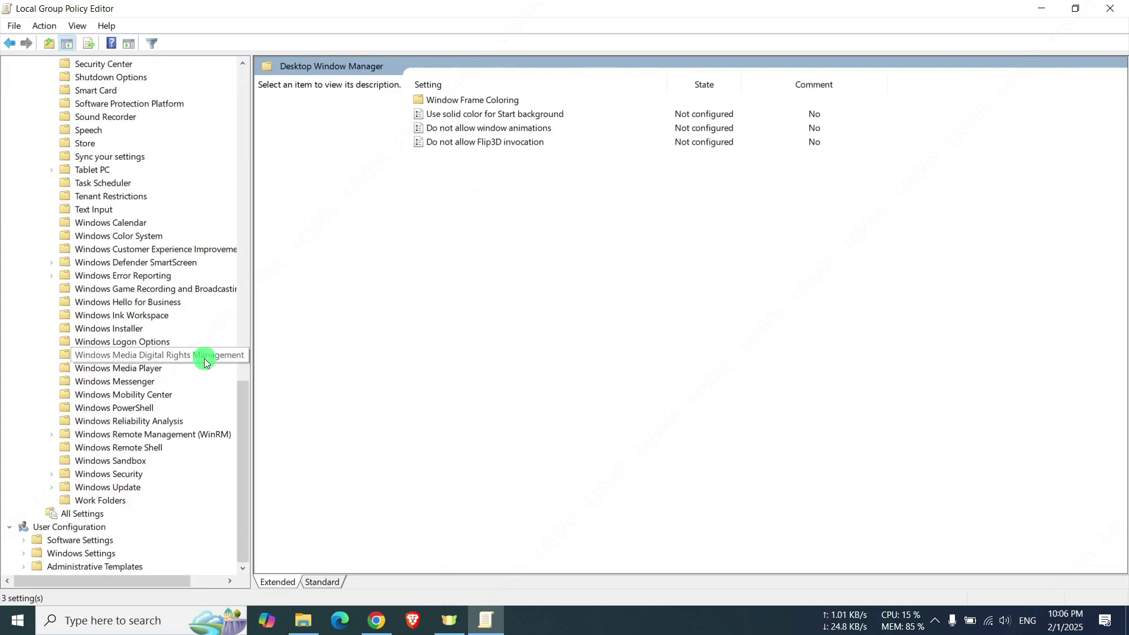
pyautogui.click(106, 488)
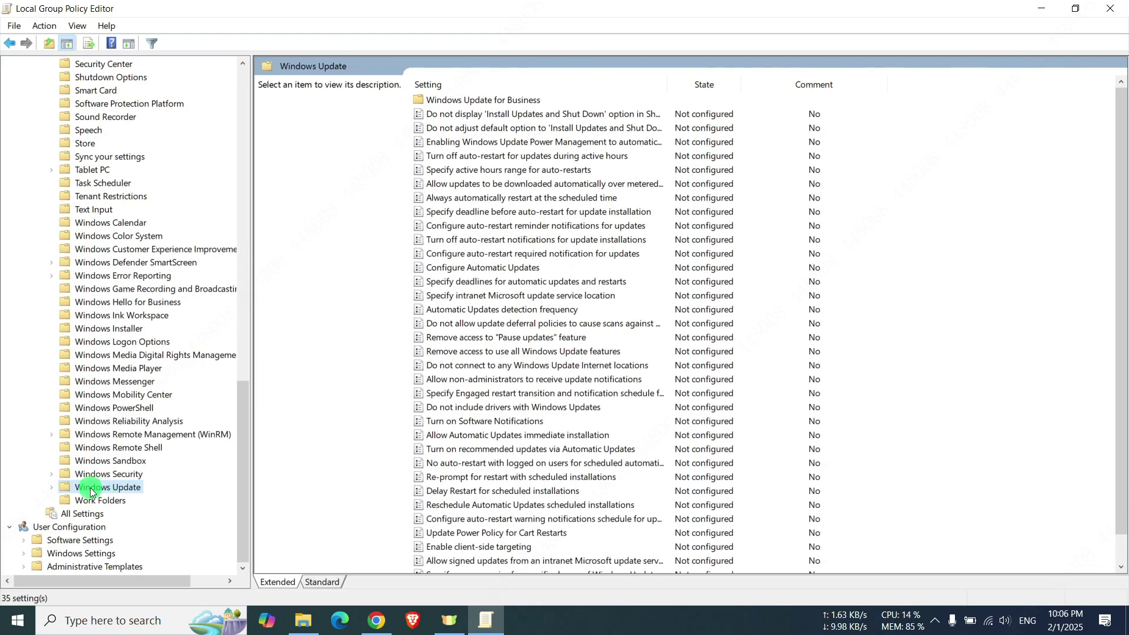
pyautogui.click(516, 142)
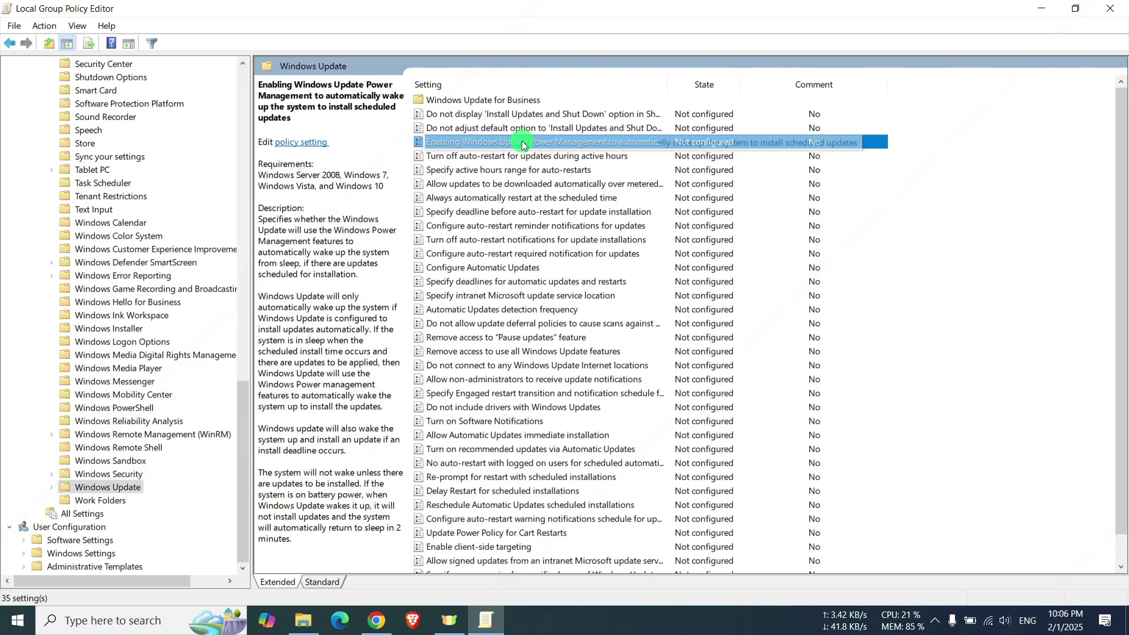
pyautogui.click(492, 269)
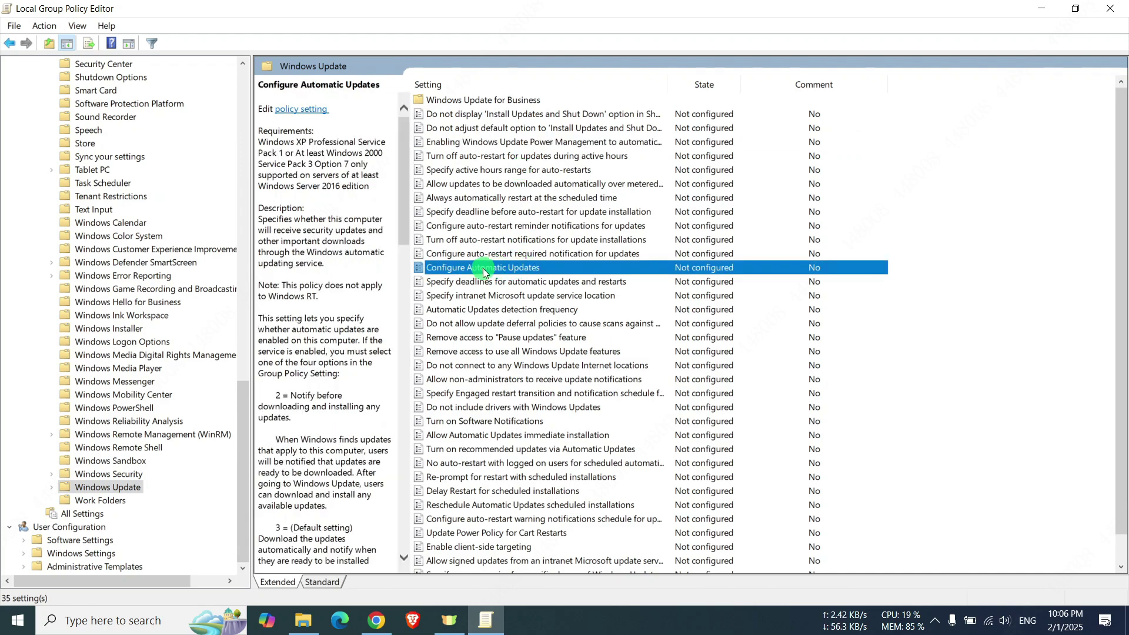
# - Set the Configure Automatic Updates policy to Disabled and apply it
pyautogui.doubleClick(481, 273)
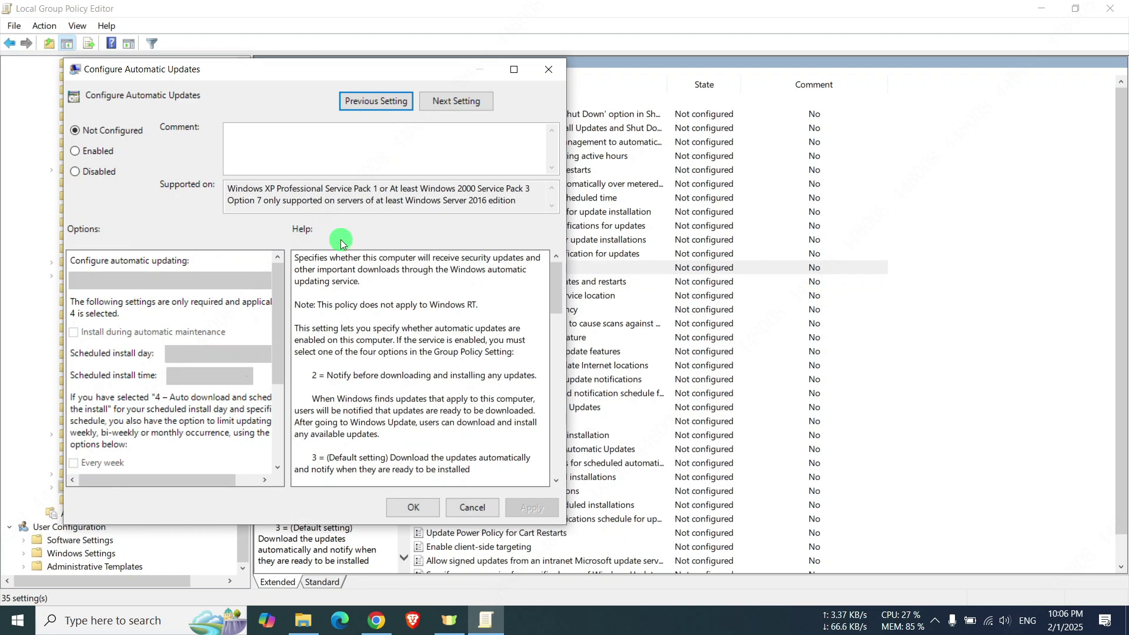
pyautogui.click(116, 134)
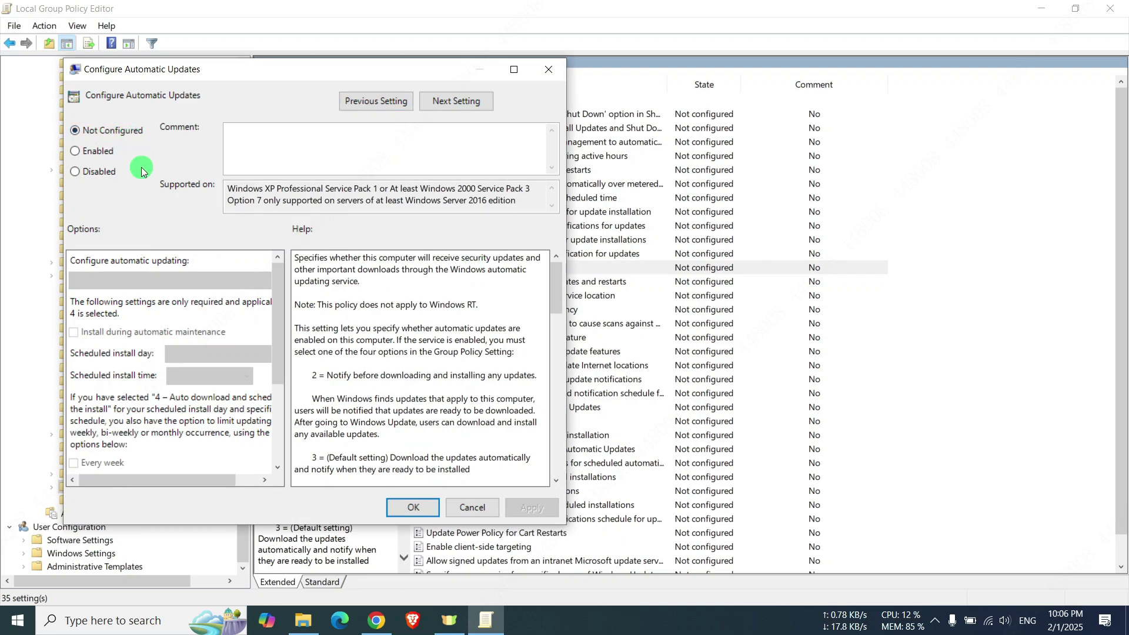
pyautogui.click(80, 172)
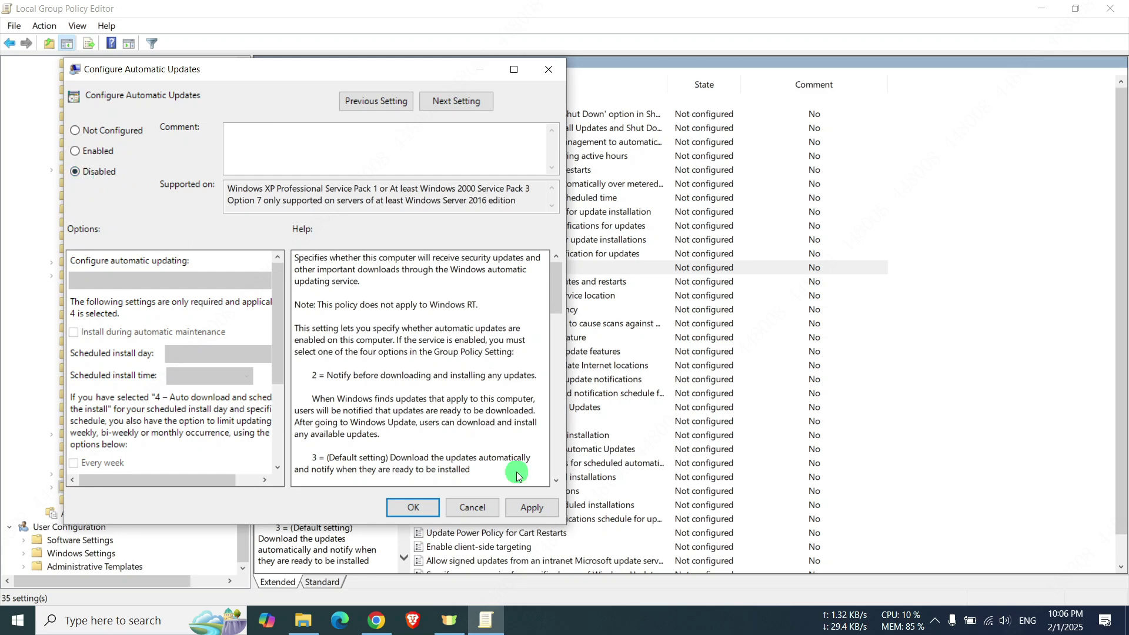
pyautogui.click(532, 508)
pyautogui.click(417, 510)
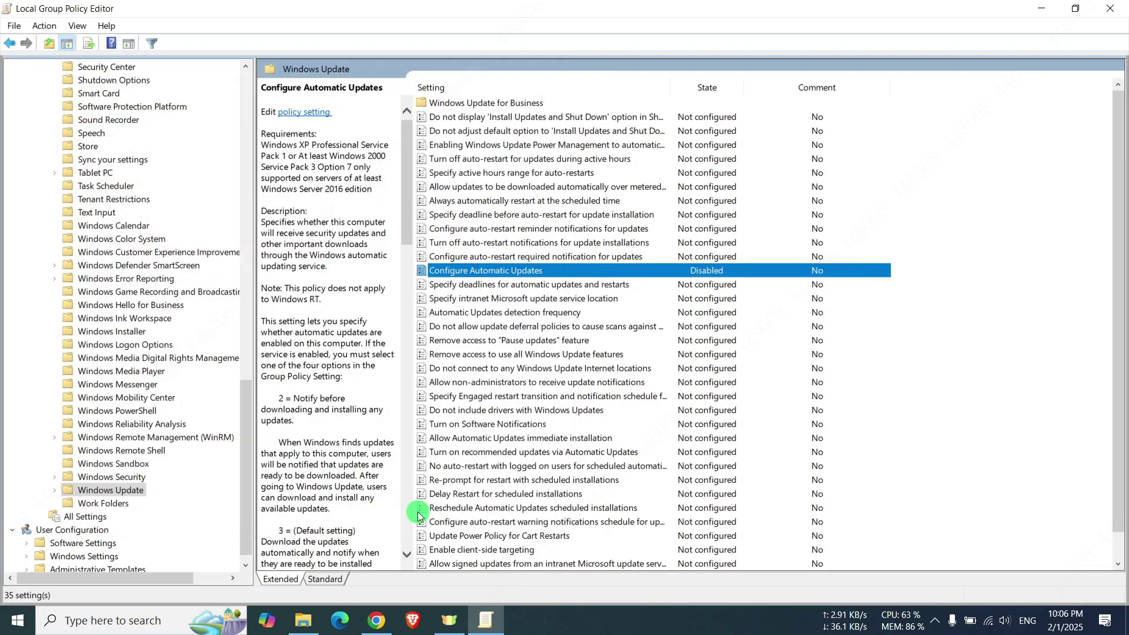
# - Close the Local Group Policy Editor window
pyautogui.click(1107, 11)
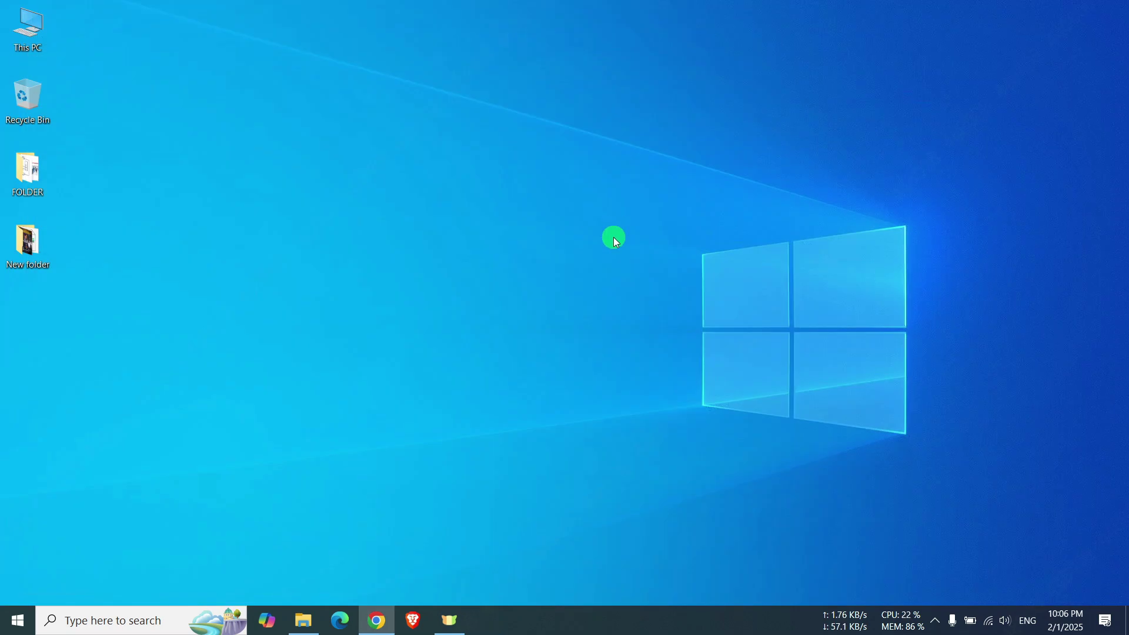